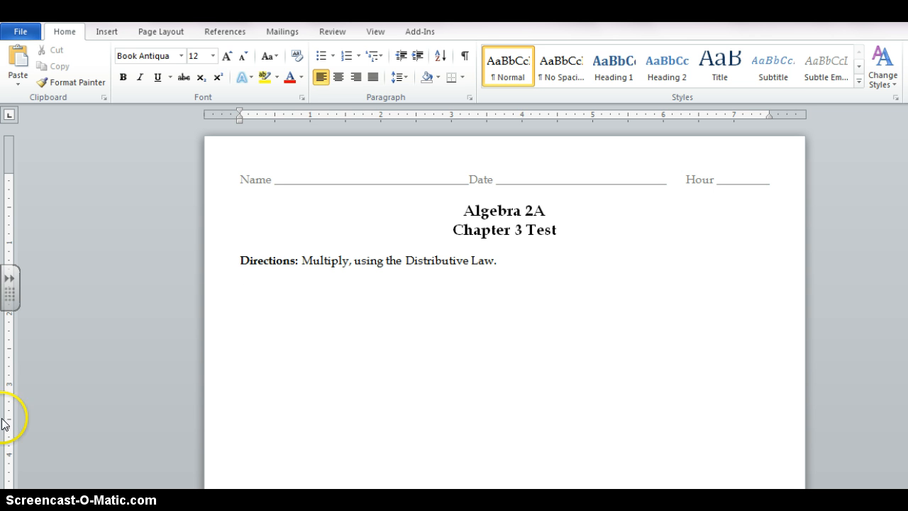
# Step: Insert a table with four columns and two rows below the directions line
pyautogui.click(104, 35)
pyautogui.click(117, 80)
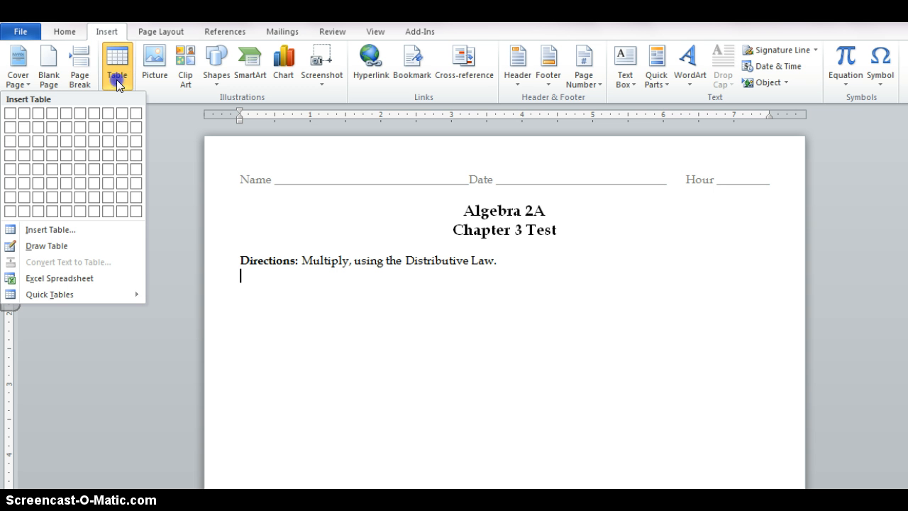
pyautogui.click(49, 126)
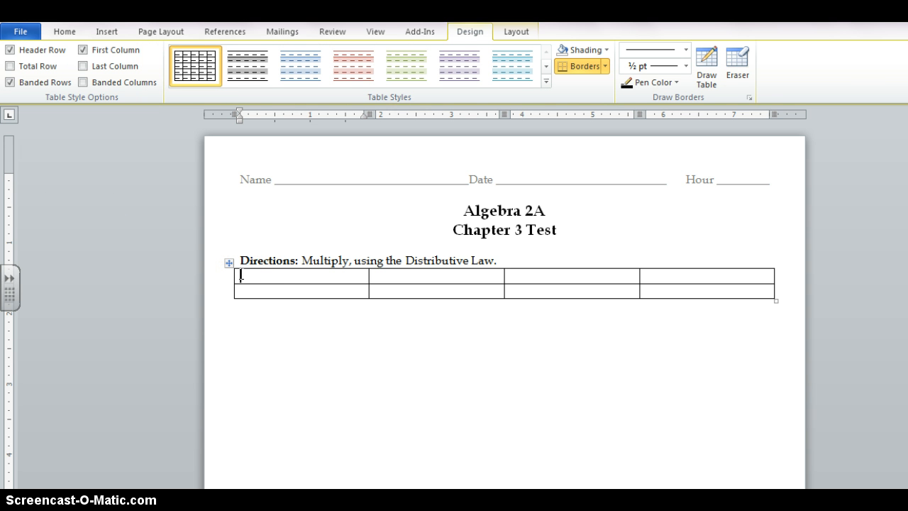
# Step: Number the table's problems 1. to 4. in the first and third columns, going across each row
pyautogui.write('1.')
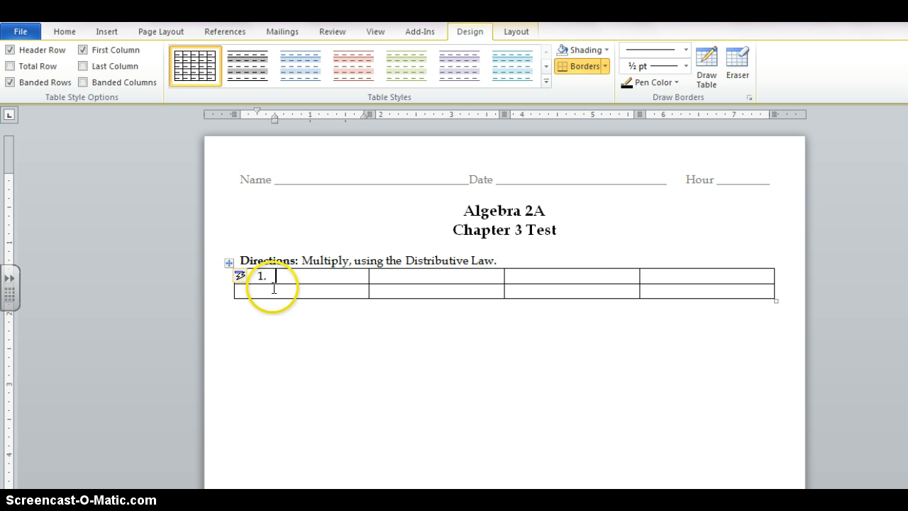
pyautogui.click(541, 276)
pyautogui.write('2.')
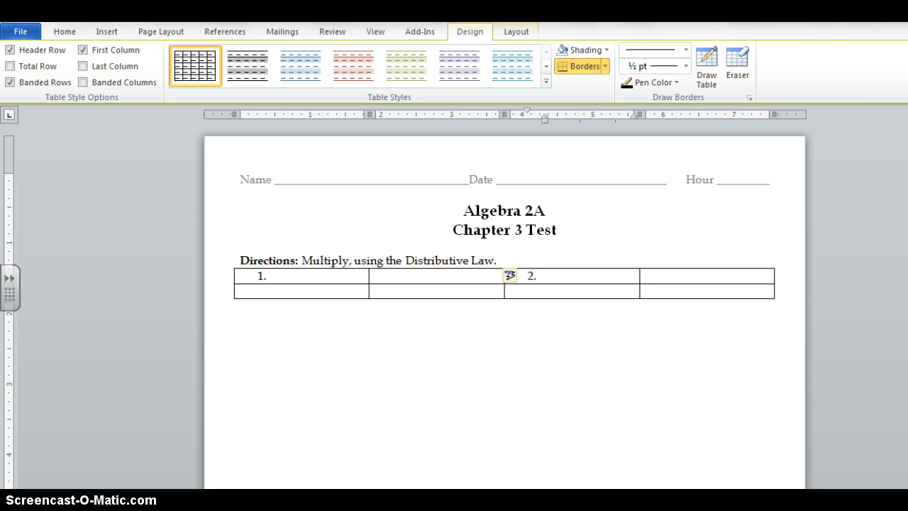
pyautogui.press('Tab')
pyautogui.press('Tab')
pyautogui.write('3.')
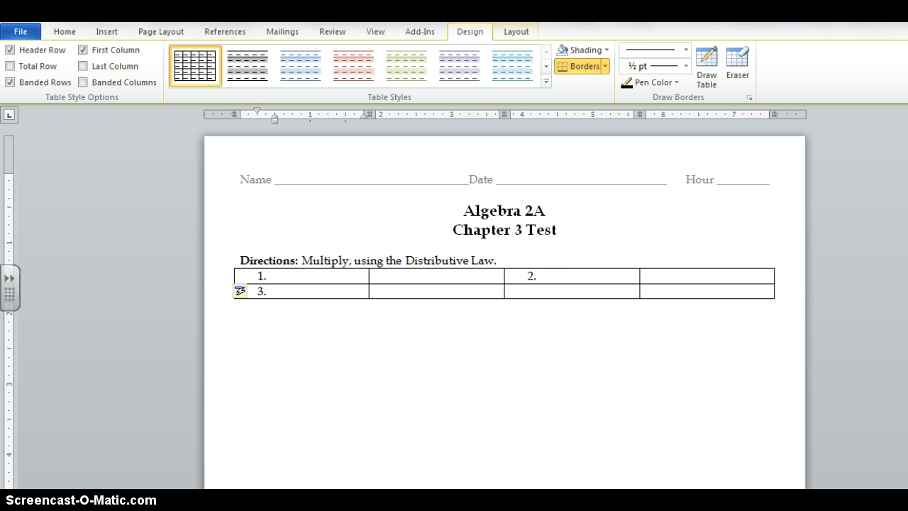
pyautogui.press('Tab')
pyautogui.press('Tab')
pyautogui.write('4.')
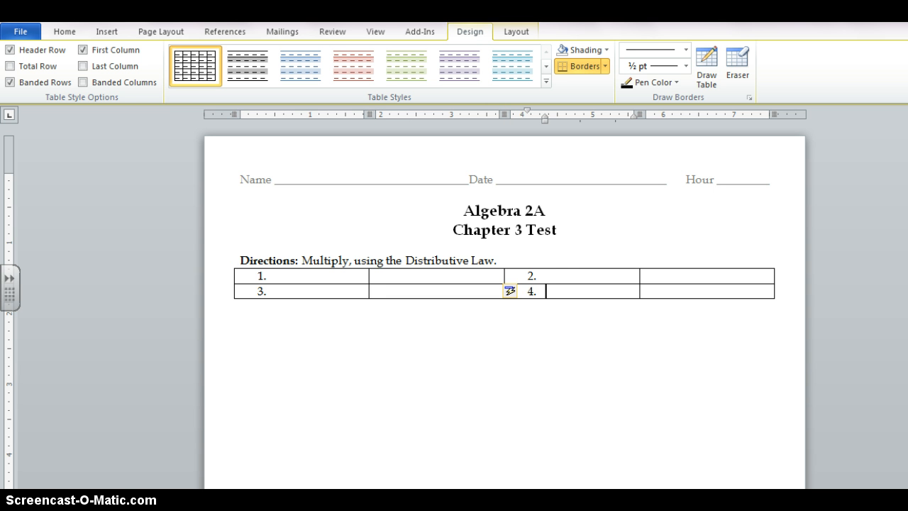
# Step: Make all four problem numbers in the table bold
pyautogui.click(262, 278)
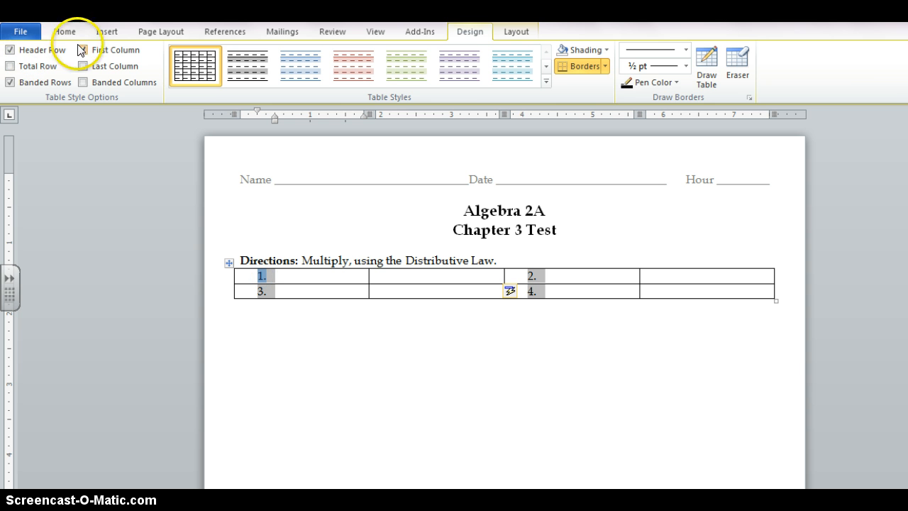
pyautogui.click(56, 31)
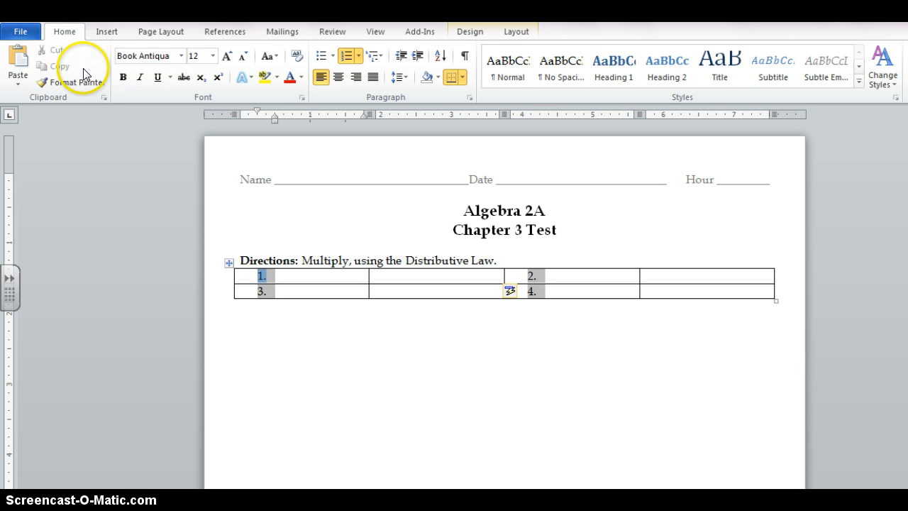
pyautogui.click(123, 78)
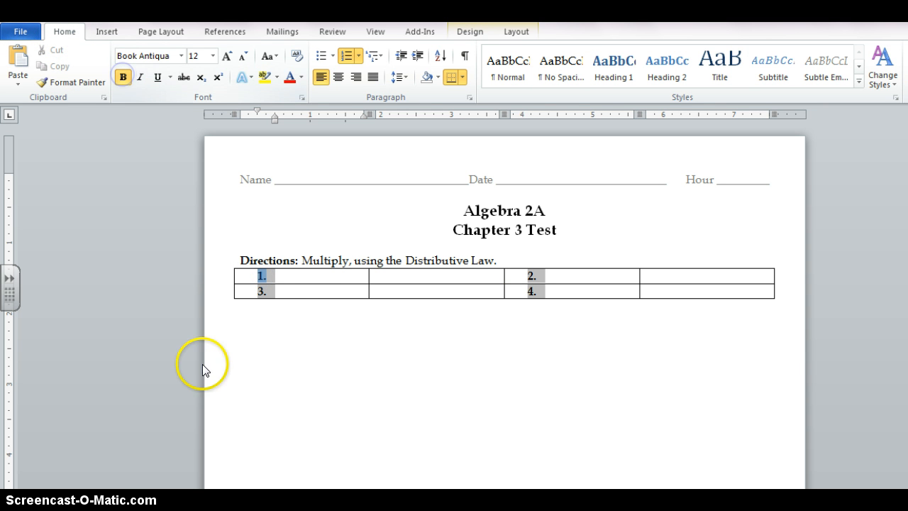
# Step: Insert a blank equation after number 1 in the table
pyautogui.click(293, 276)
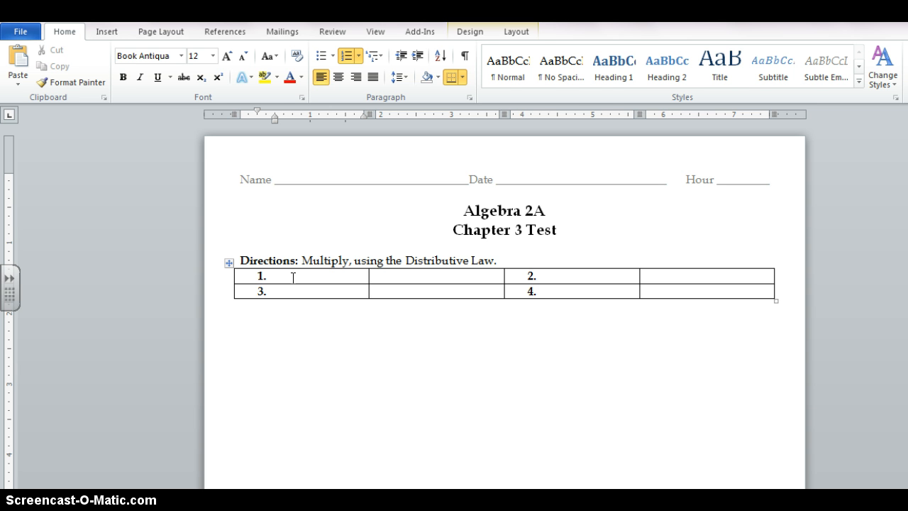
pyautogui.click(237, 132)
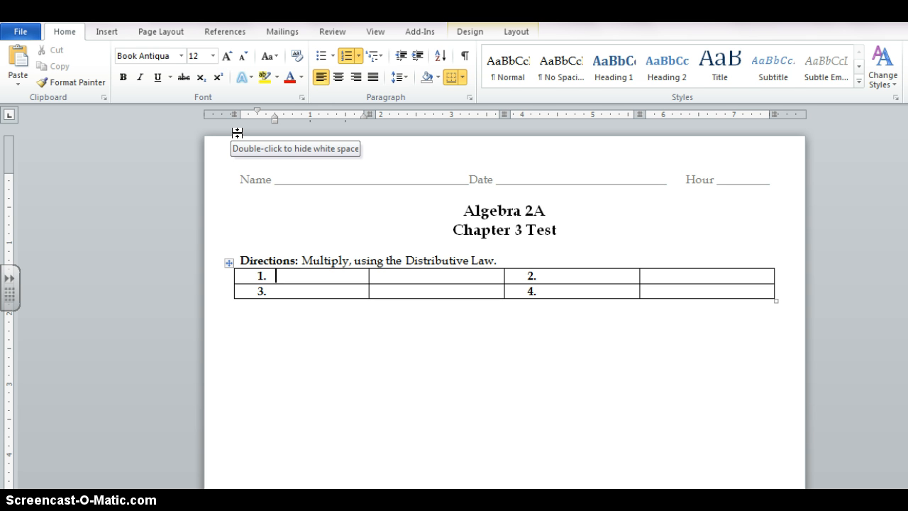
pyautogui.hotkey('alt', '=')
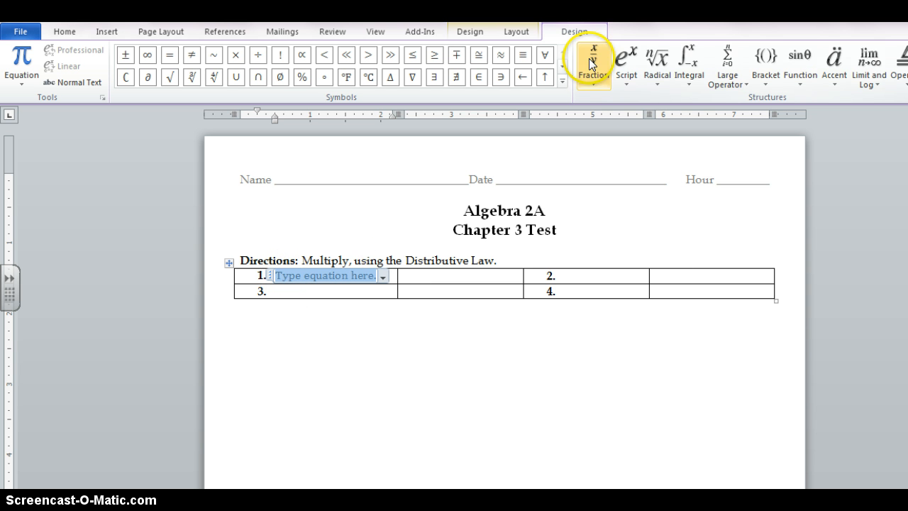
# Step: Look through the Greek Letters, Arrows and Geometry equation symbol sets, and return to Basic Math
pyautogui.click(560, 83)
pyautogui.click(163, 50)
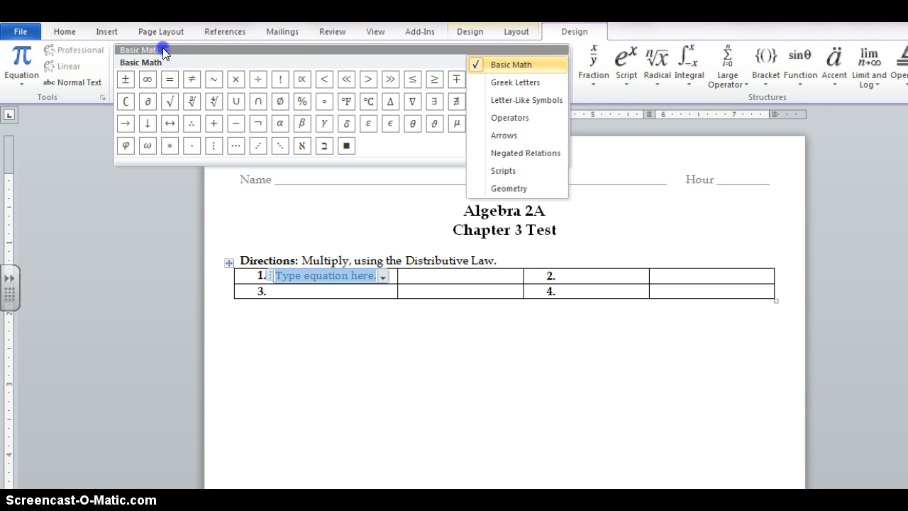
pyautogui.click(502, 83)
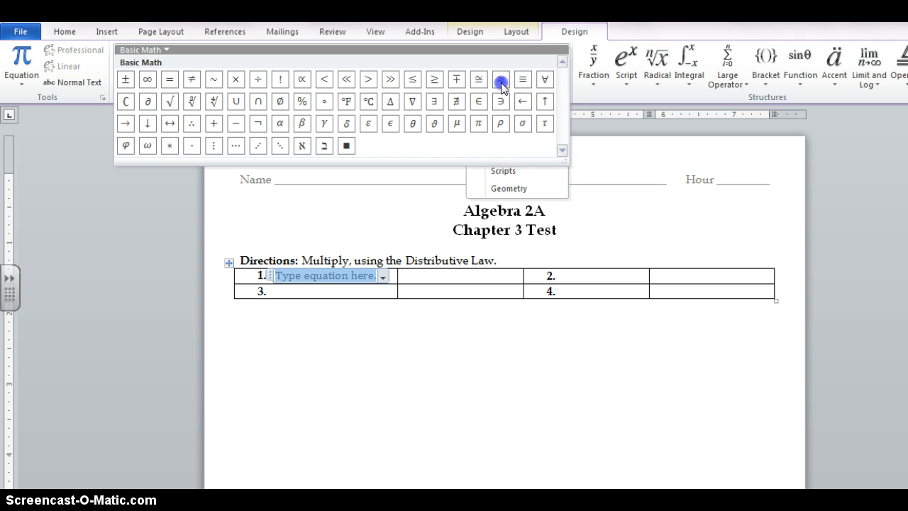
pyautogui.click(153, 50)
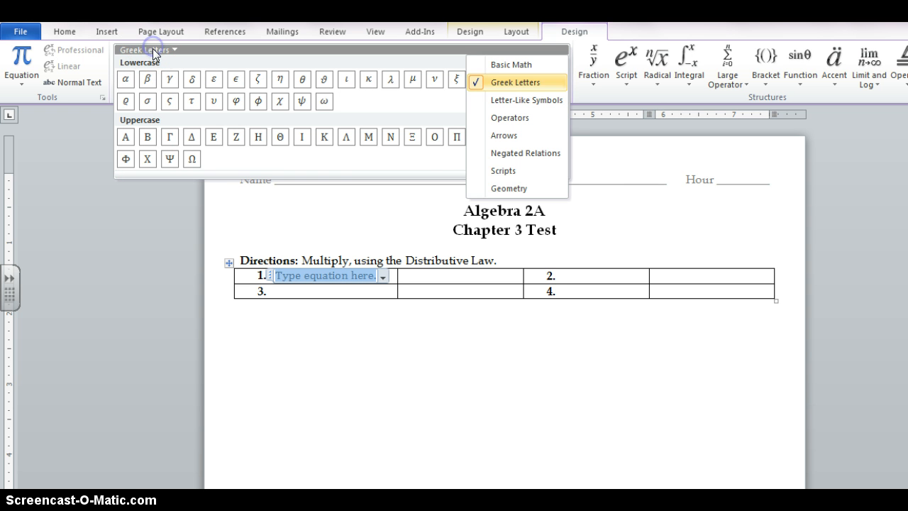
pyautogui.click(489, 134)
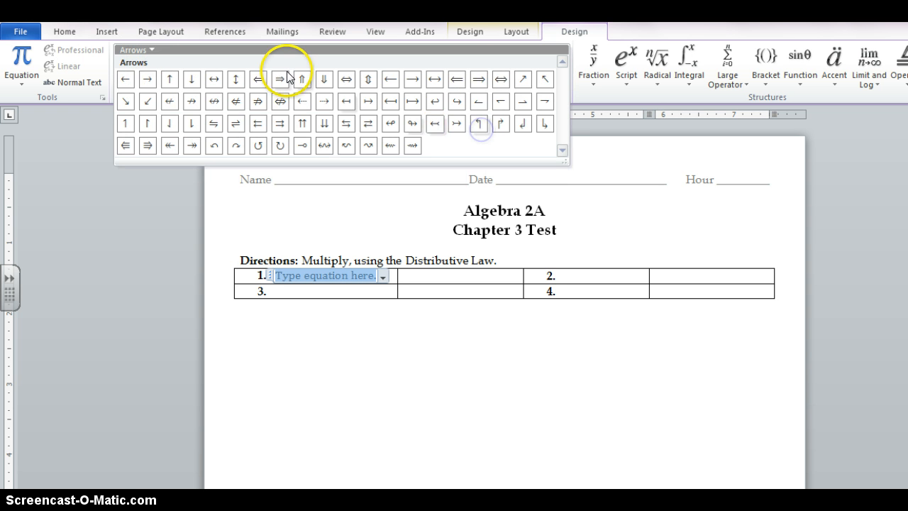
pyautogui.click(149, 47)
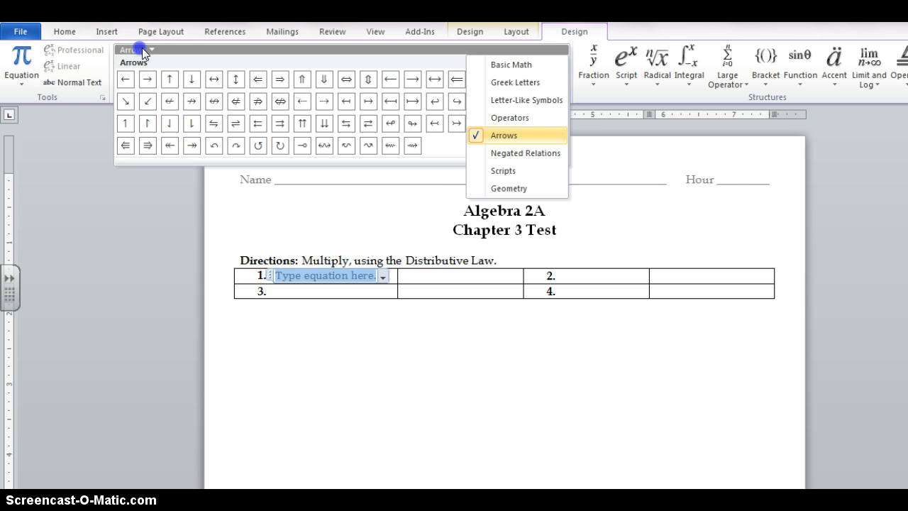
pyautogui.click(498, 188)
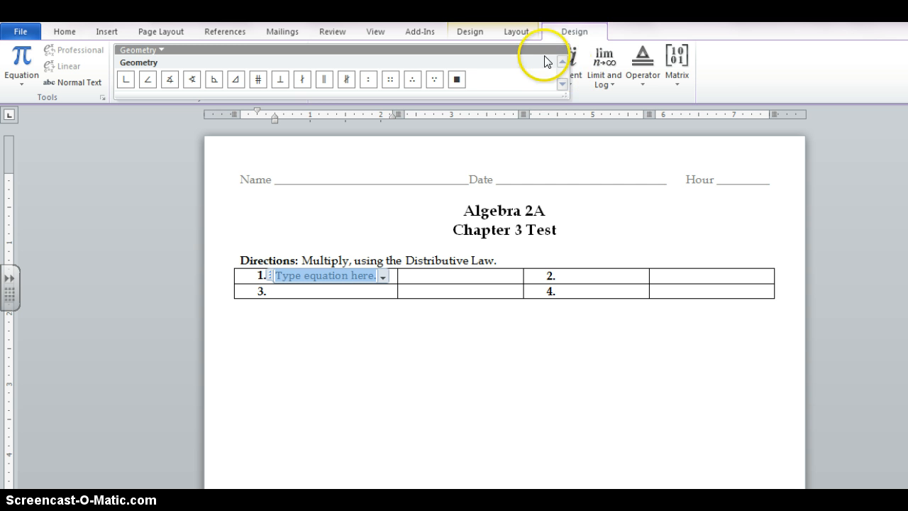
pyautogui.click(136, 51)
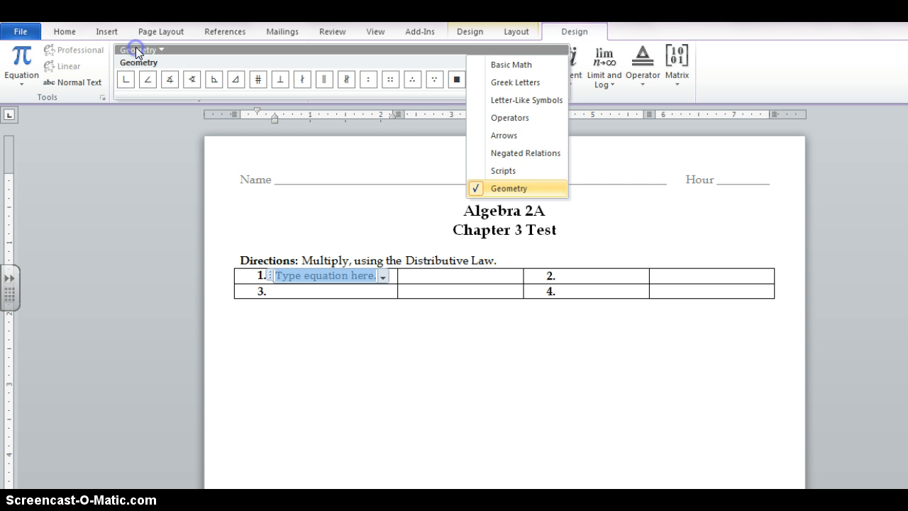
pyautogui.click(511, 65)
# Step: Examine the available equation structures for fractions, scripts, radicals, integrals, large operators and brackets
pyautogui.click(594, 90)
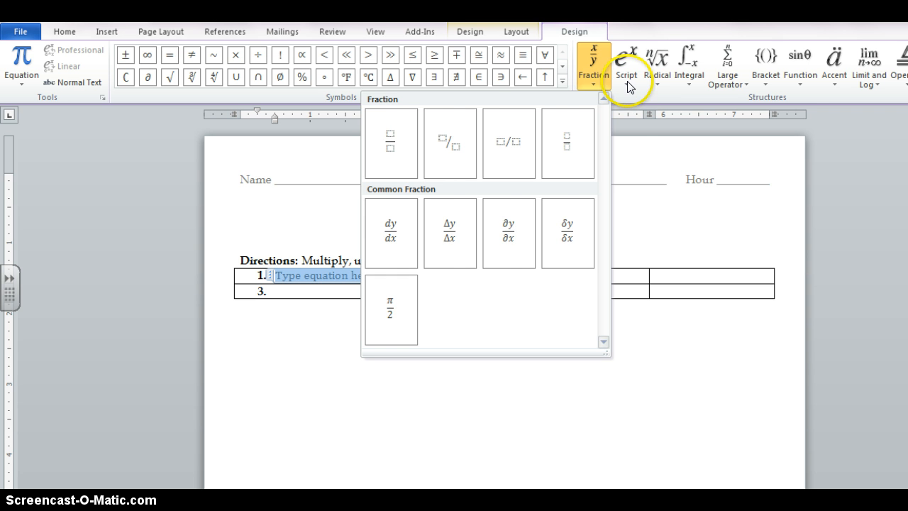
pyautogui.click(627, 83)
pyautogui.click(665, 84)
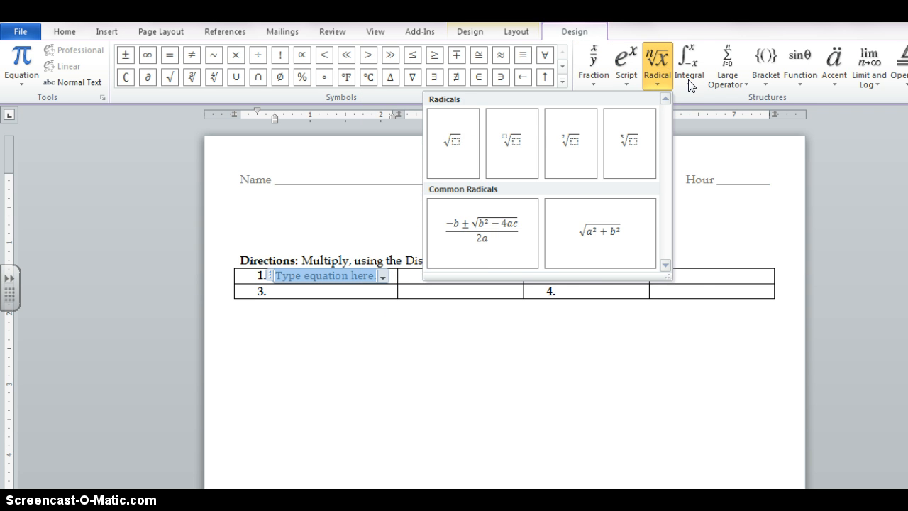
pyautogui.click(688, 85)
pyautogui.click(727, 79)
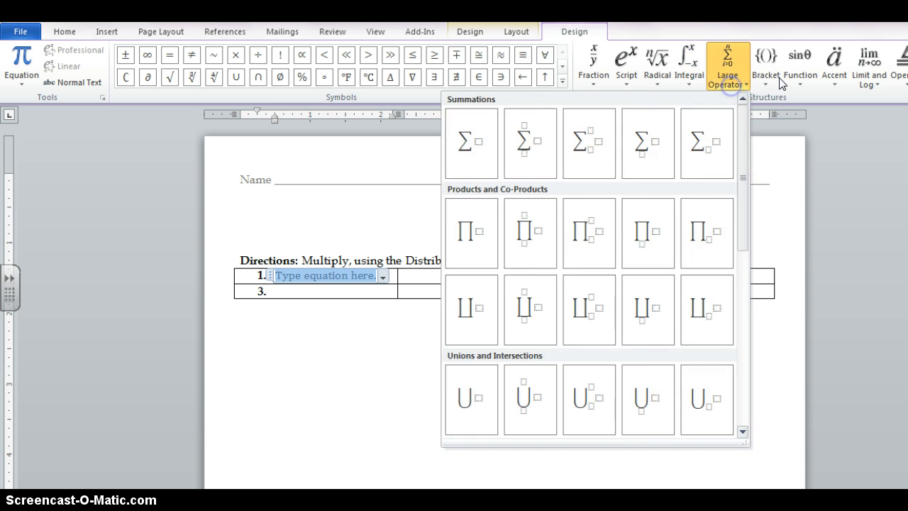
pyautogui.click(766, 74)
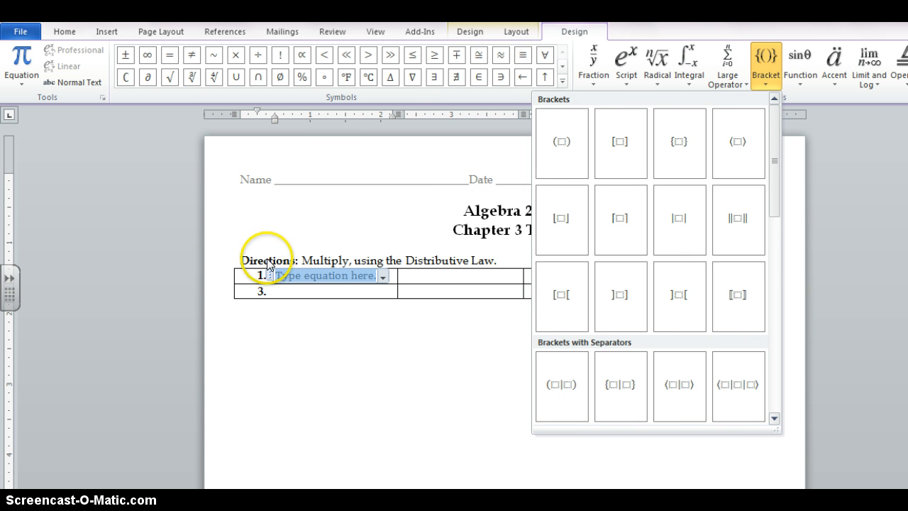
# Step: Enter 8(j − k) as the equation for problem 1 and go to the problem 2 cell
pyautogui.click(292, 277)
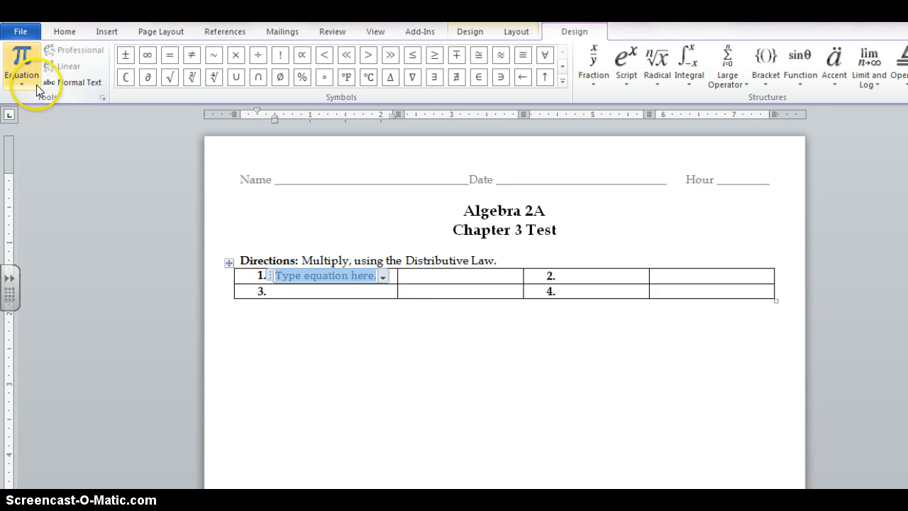
pyautogui.write('8(')
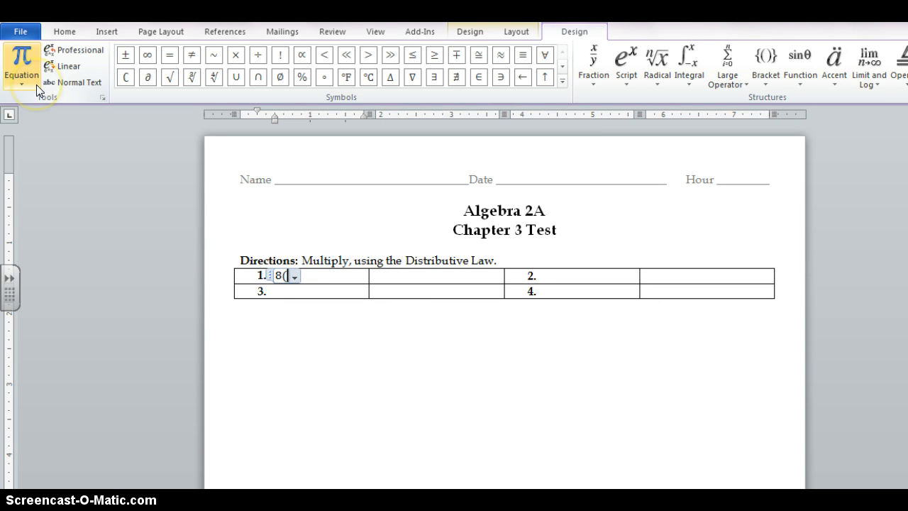
pyautogui.write('j')
pyautogui.write('-')
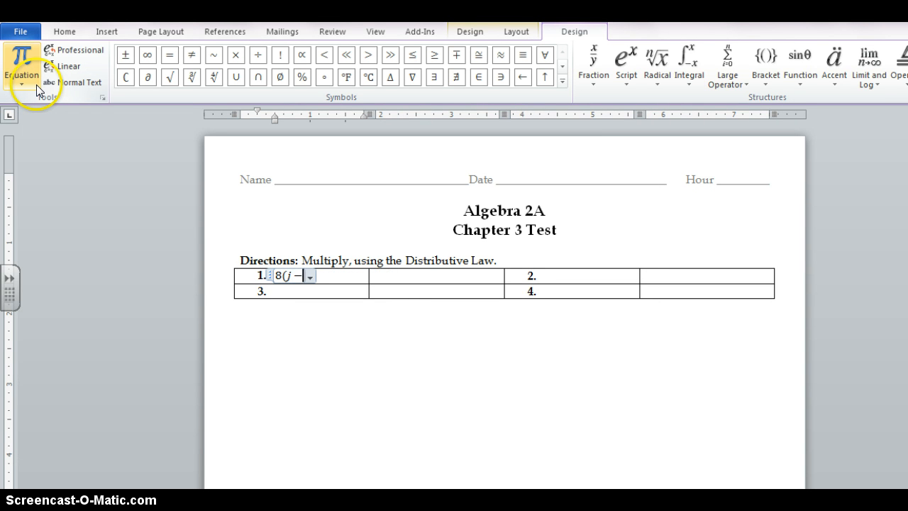
pyautogui.write('k)')
pyautogui.press('Tab')
pyautogui.press('Tab')
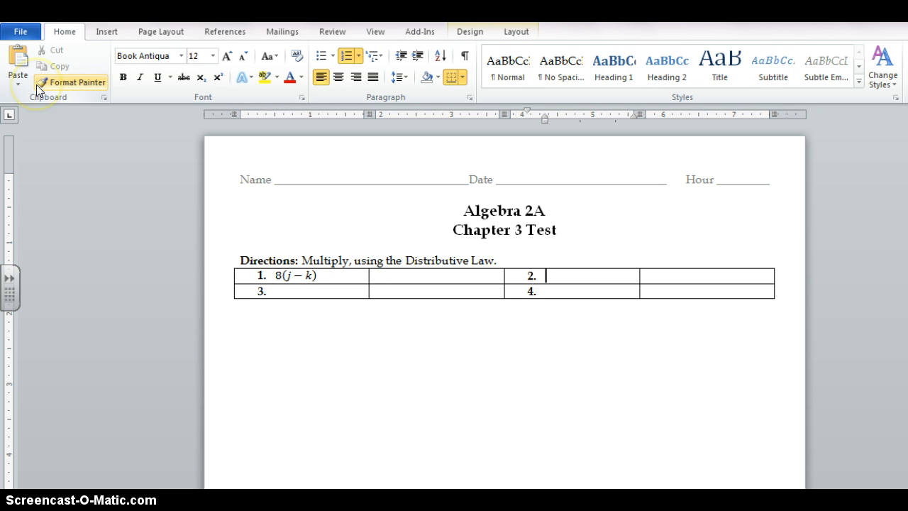
pyautogui.write('x')
pyautogui.press('BackSpace')
pyautogui.write('//')
pyautogui.press('BackSpace')
pyautogui.press('BackSpace')
# Step: Insert an equation for problem 2 reading x(3x + 9 and move on to the problem 3 cell
pyautogui.hotkey('alt', '=')
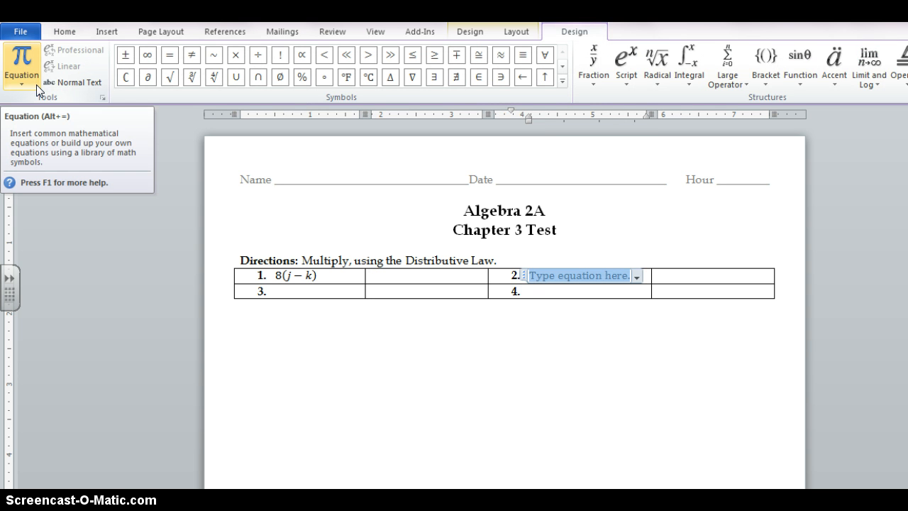
pyautogui.write('x(3x ')
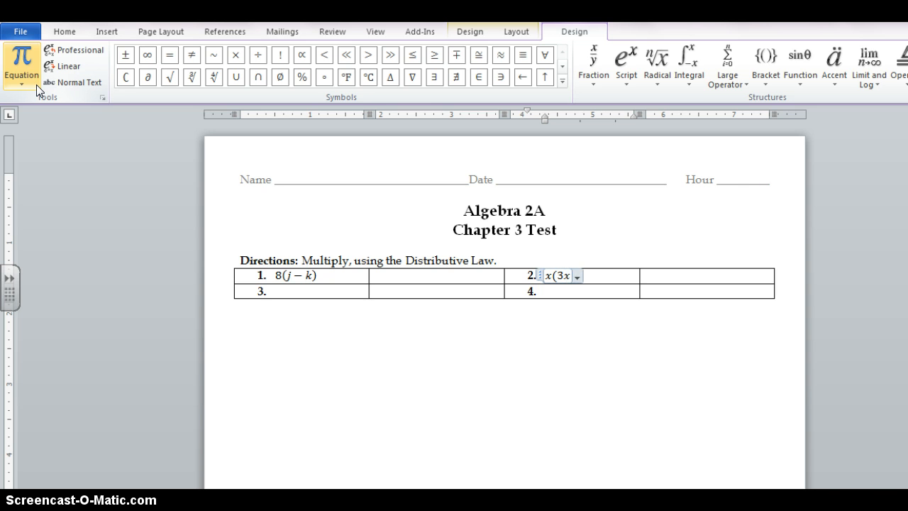
pyautogui.write('+ 9')
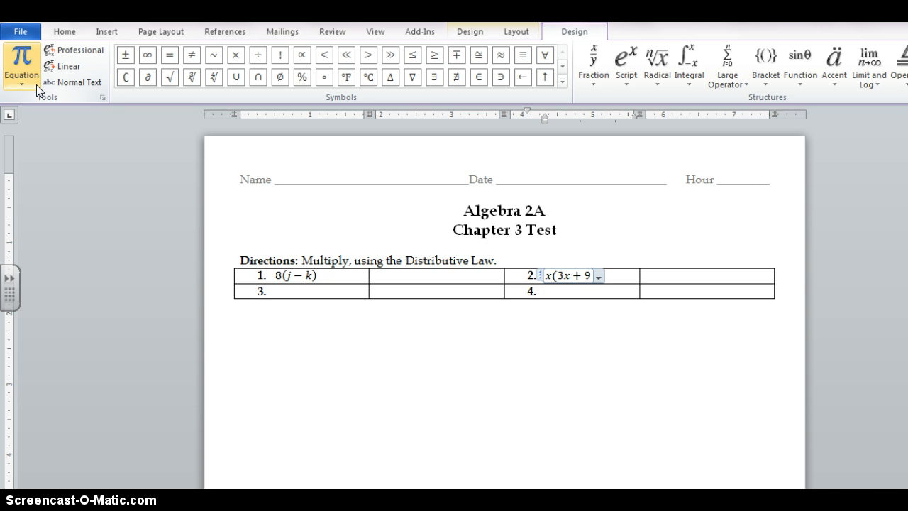
pyautogui.press('Tab')
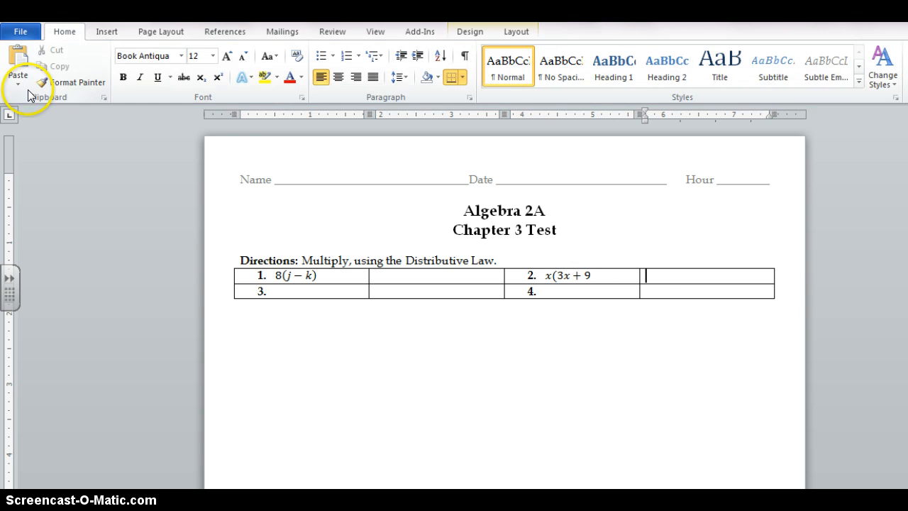
pyautogui.press('Tab')
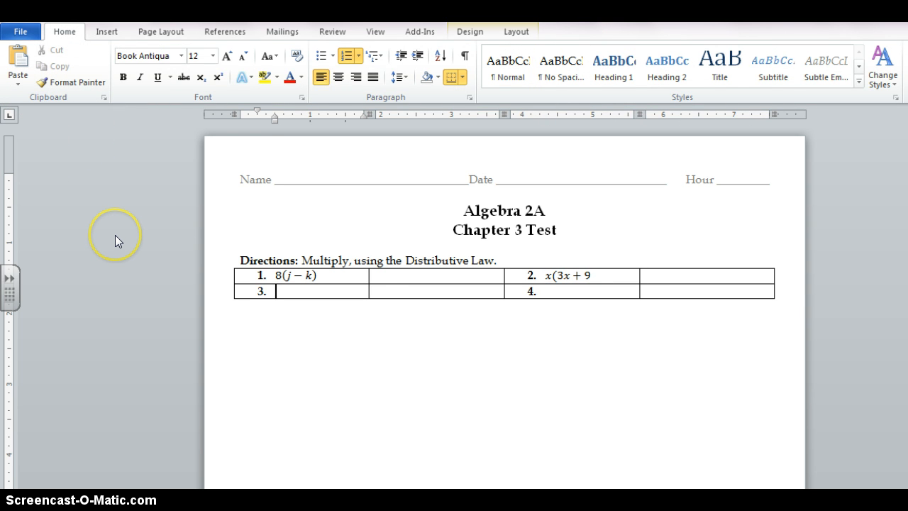
# Step: Insert an equation for problem 3 reading z(t² + z) and go to the problem 4 cell
pyautogui.hotkey('alt', '=')
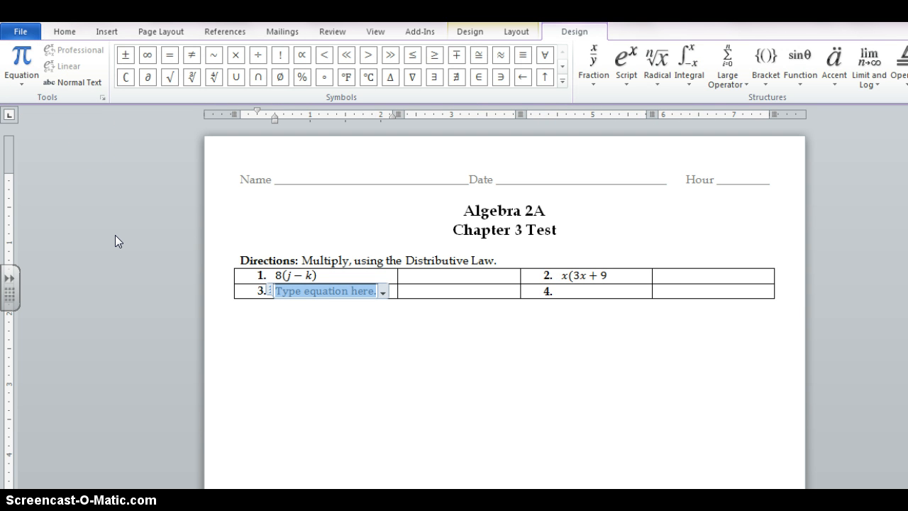
pyautogui.write('z(')
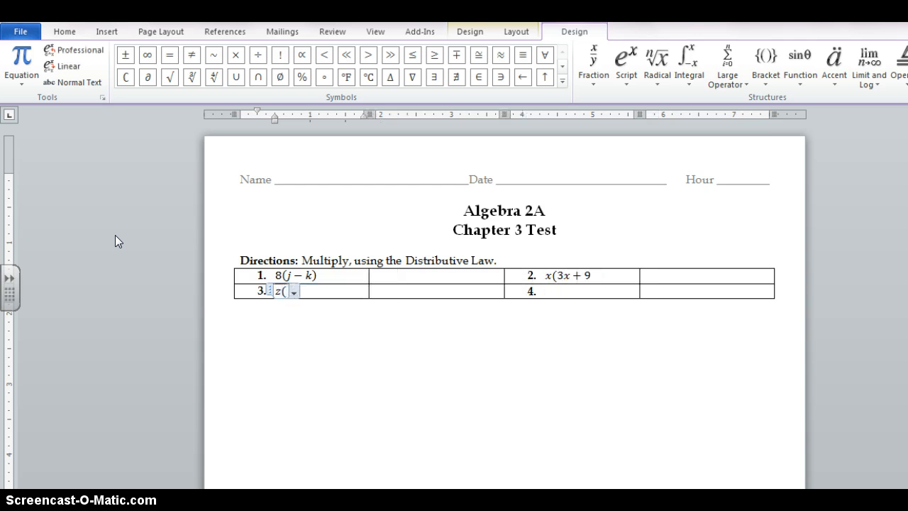
pyautogui.write('t')
pyautogui.write('^2')
pyautogui.write('+z)')
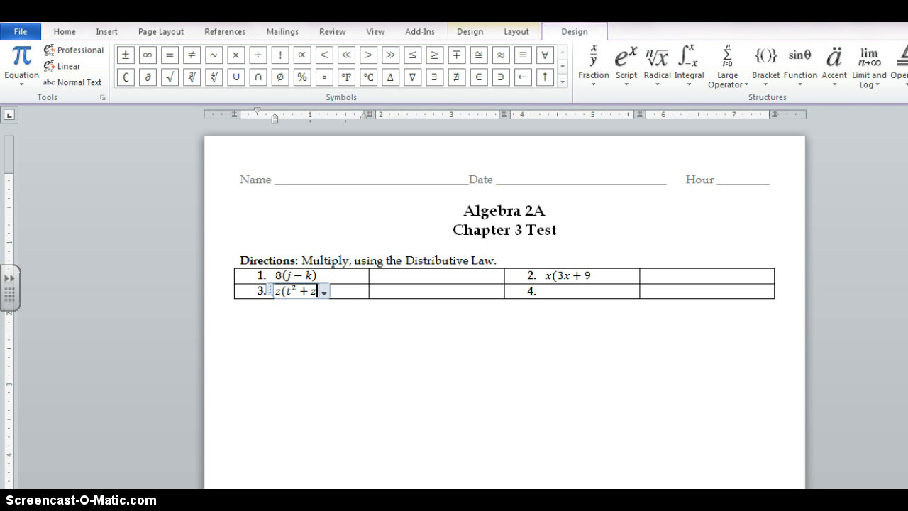
pyautogui.press('Tab')
pyautogui.press('Tab')
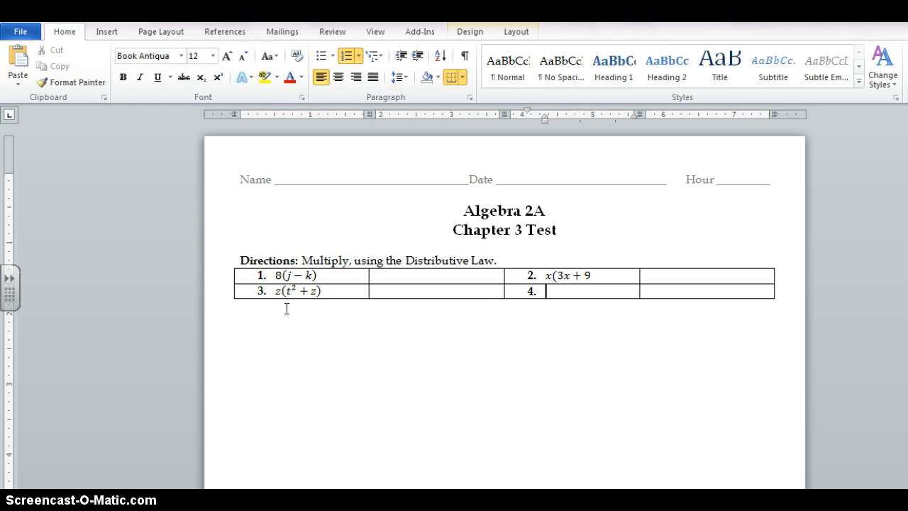
# Step: Insert an equation for problem 4 reading a²(4a² + b²) and leave the equation for the adjacent answer cell
pyautogui.hotkey('alt', '=')
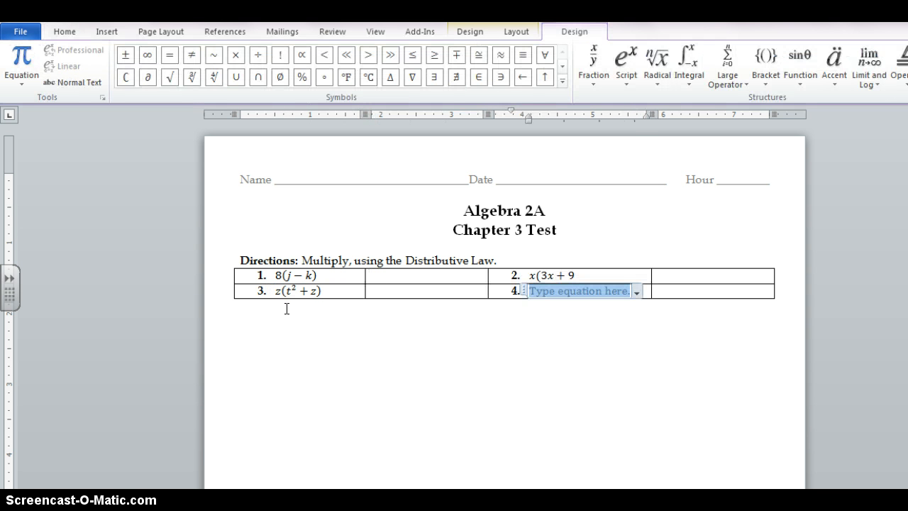
pyautogui.write('a^2')
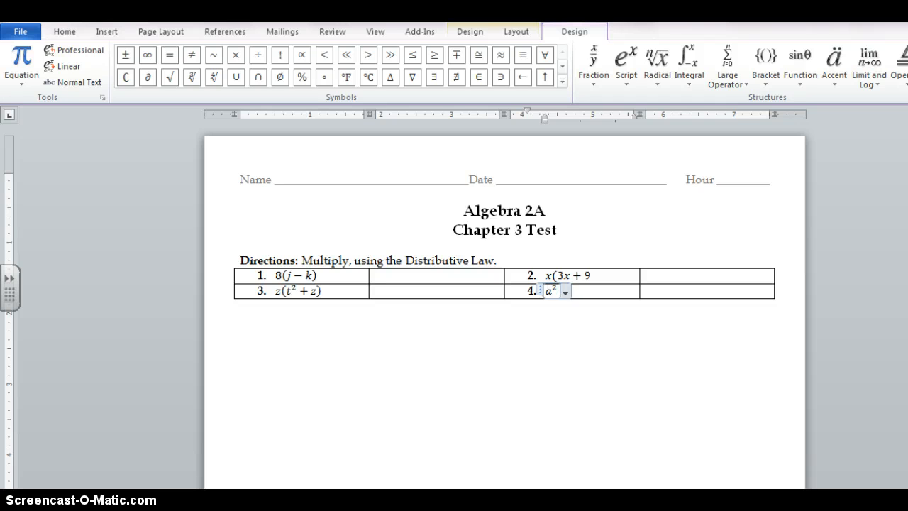
pyautogui.write('(4a^2')
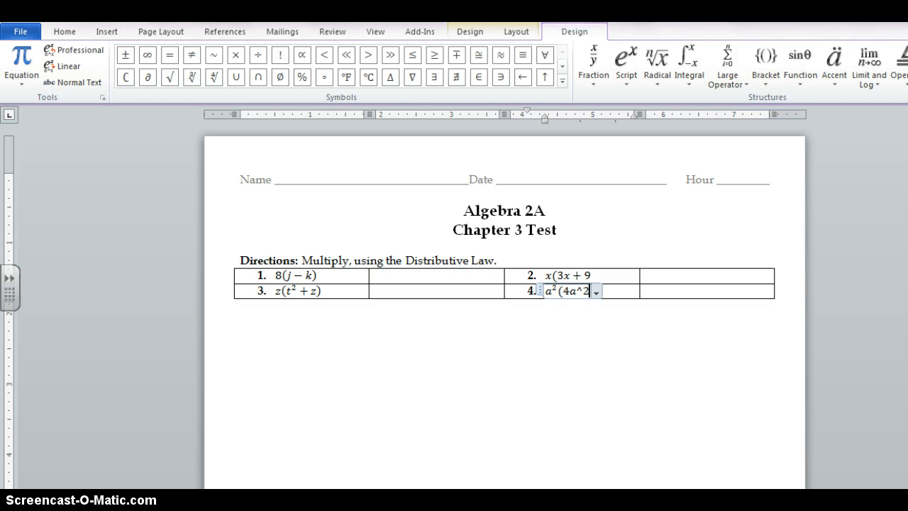
pyautogui.press('BackSpace')
pyautogui.press('BackSpace')
pyautogui.write('² + b')
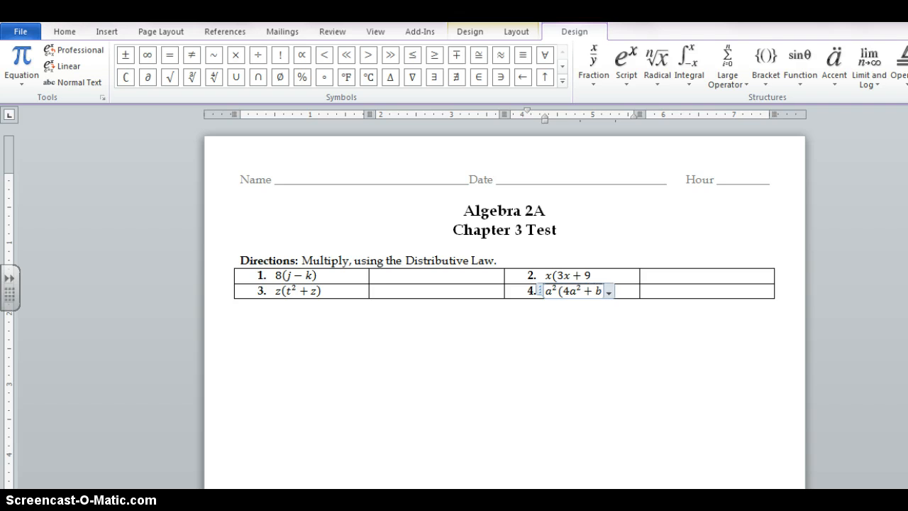
pyautogui.write('^2 )')
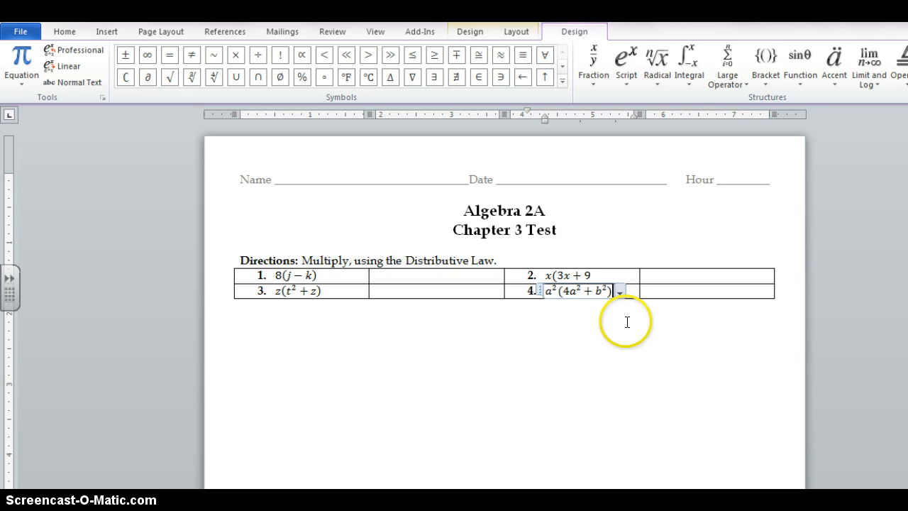
pyautogui.click(652, 292)
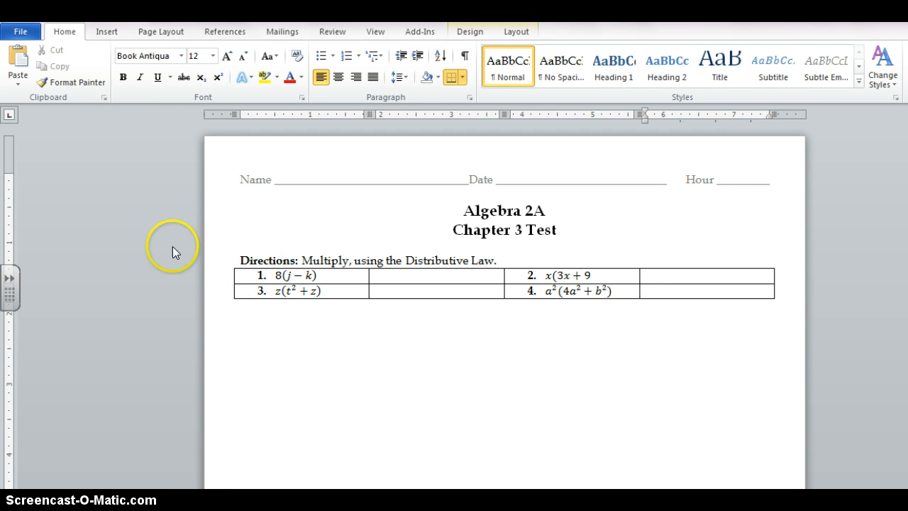
# Step: Add one blank, unnumbered line above the equations of problems 1 and 2 in the table's first row
pyautogui.click(227, 261)
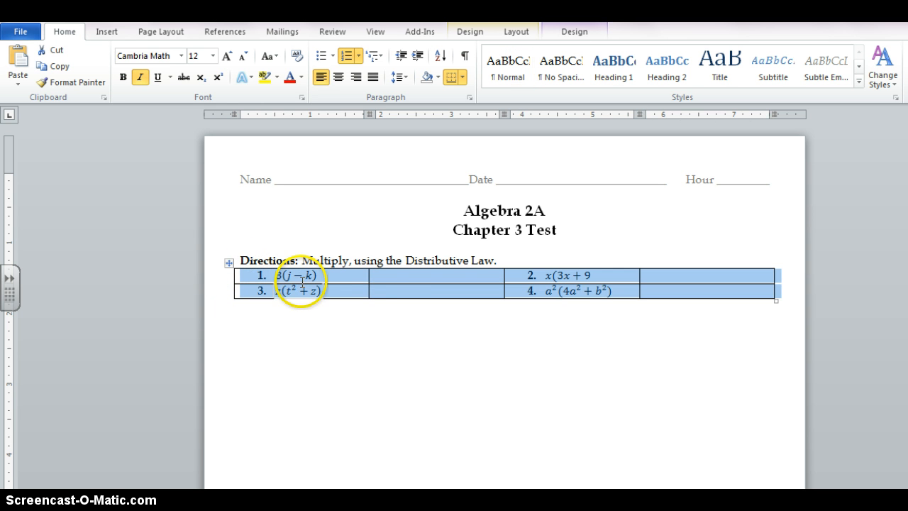
pyautogui.click(509, 36)
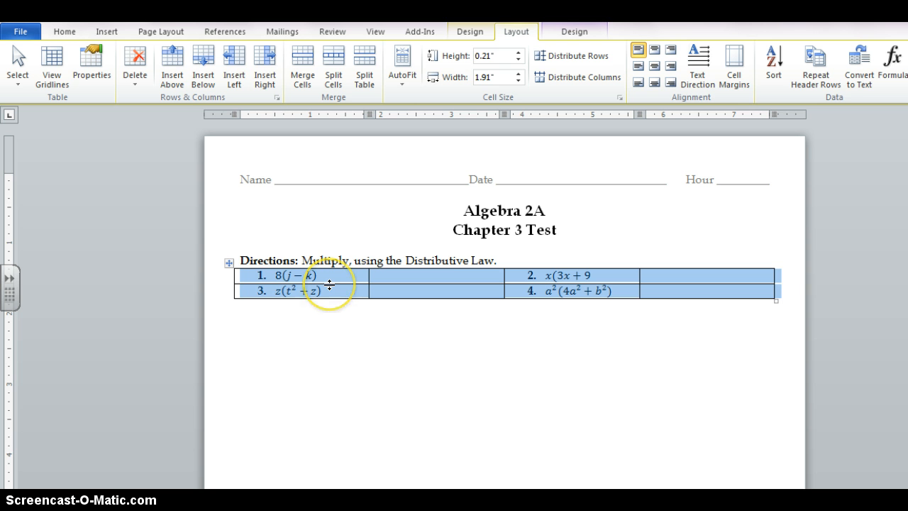
pyautogui.click(272, 273)
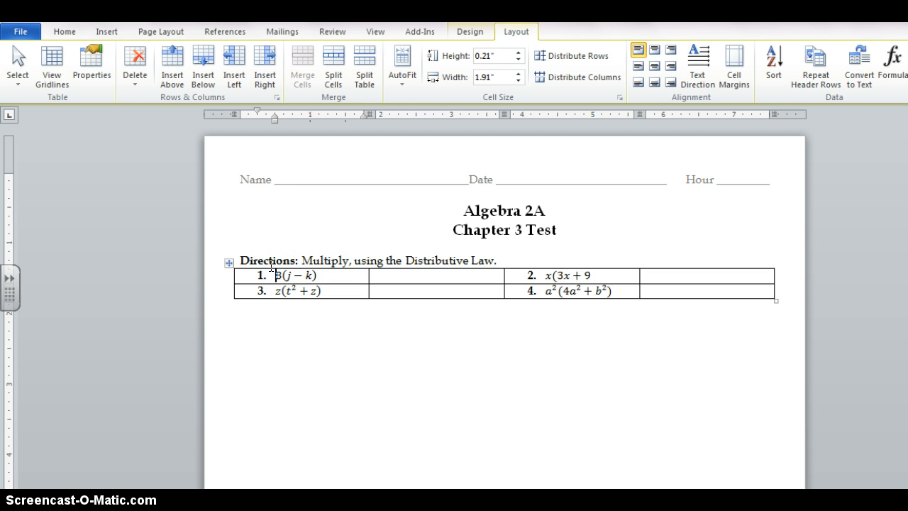
pyautogui.press('Return')
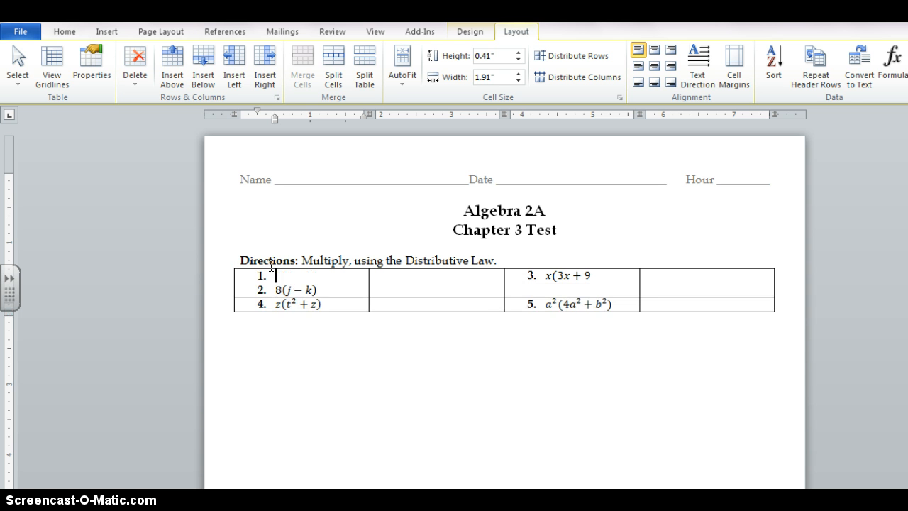
pyautogui.press('BackSpace')
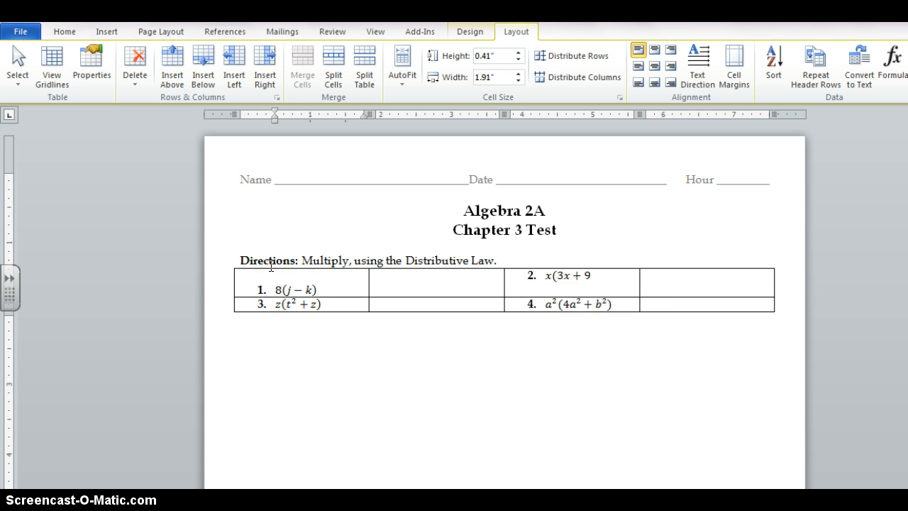
pyautogui.click(540, 274)
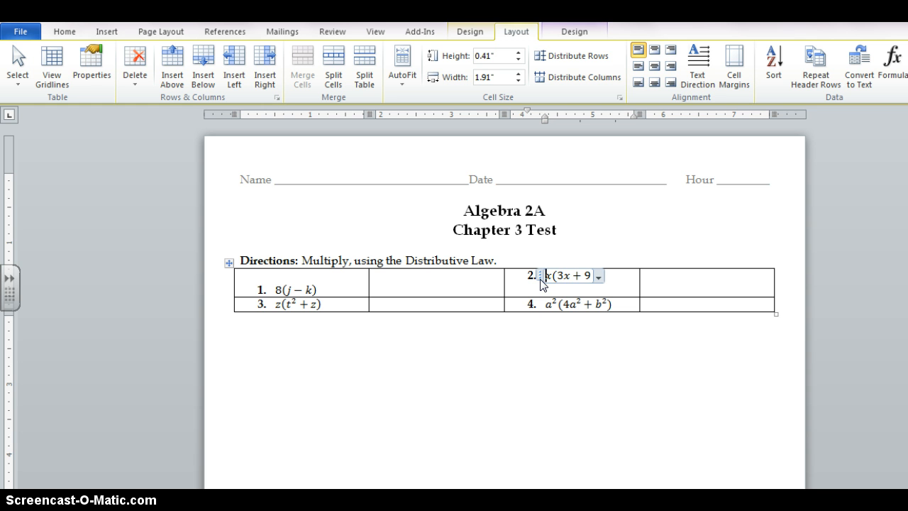
pyautogui.press('Left')
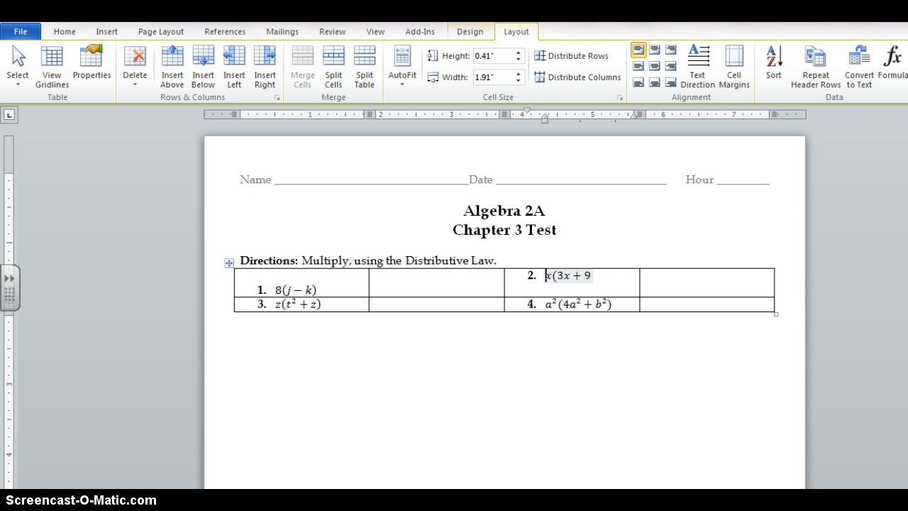
pyautogui.press('Return')
pyautogui.press('BackSpace')
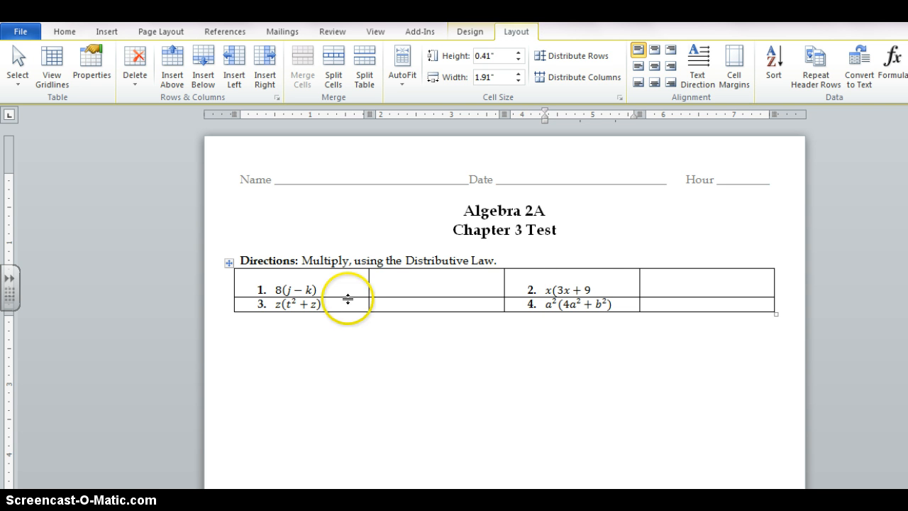
# Step: Add two blank, unnumbered lines above the equations of problems 3 and 4 in the table's second row
pyautogui.click(270, 303)
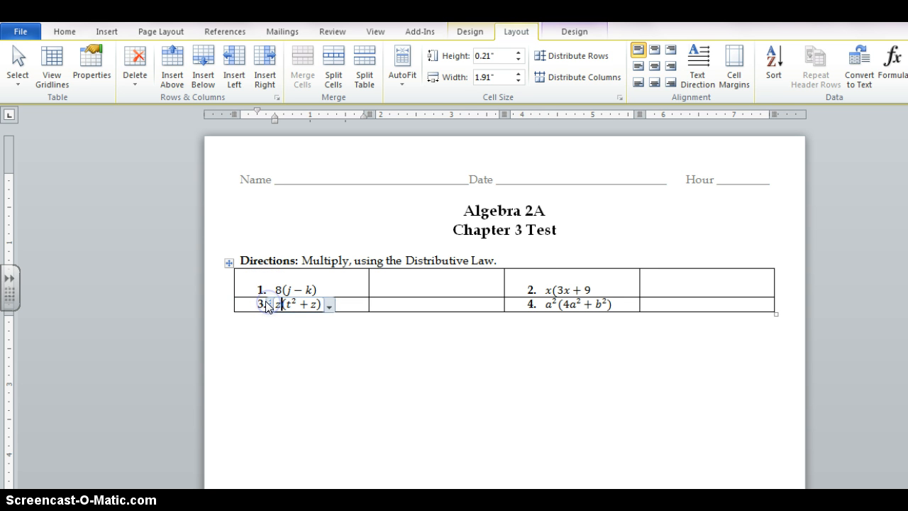
pyautogui.press('Left')
pyautogui.press('Return')
pyautogui.press('Return')
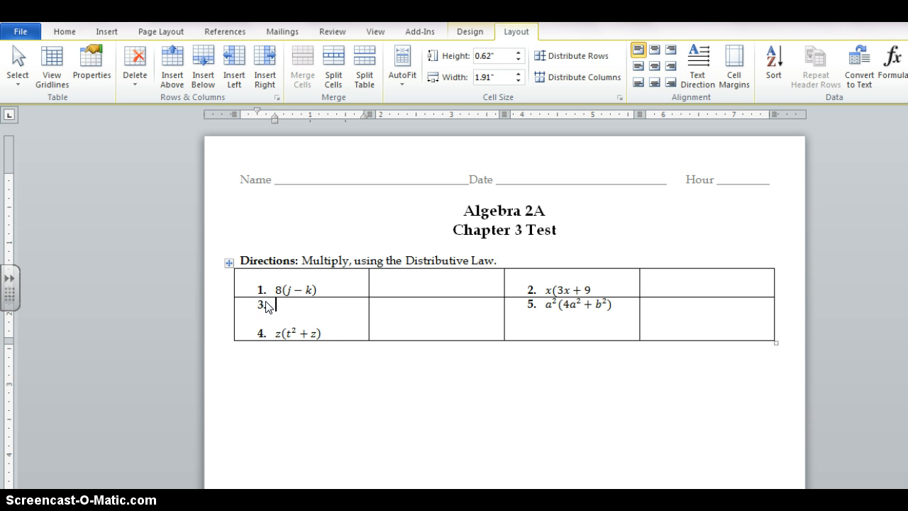
pyautogui.click(539, 305)
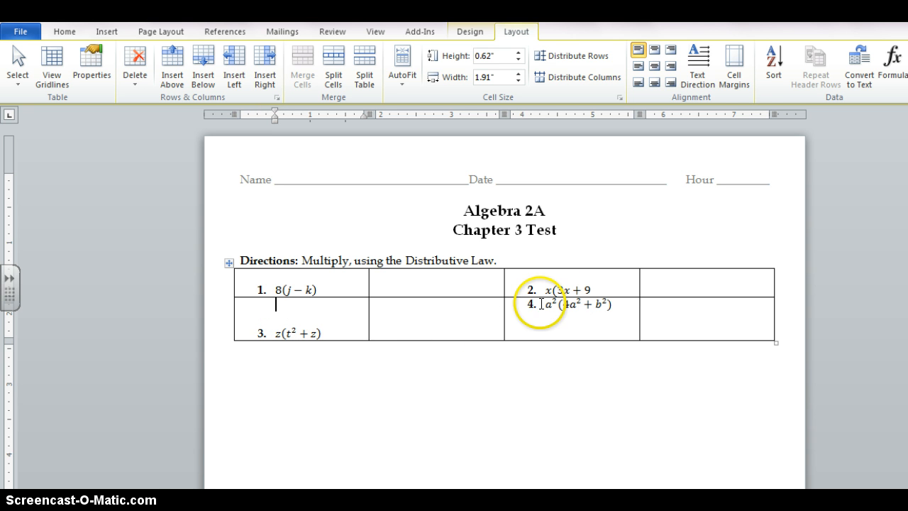
pyautogui.press('Return')
pyautogui.press('Return')
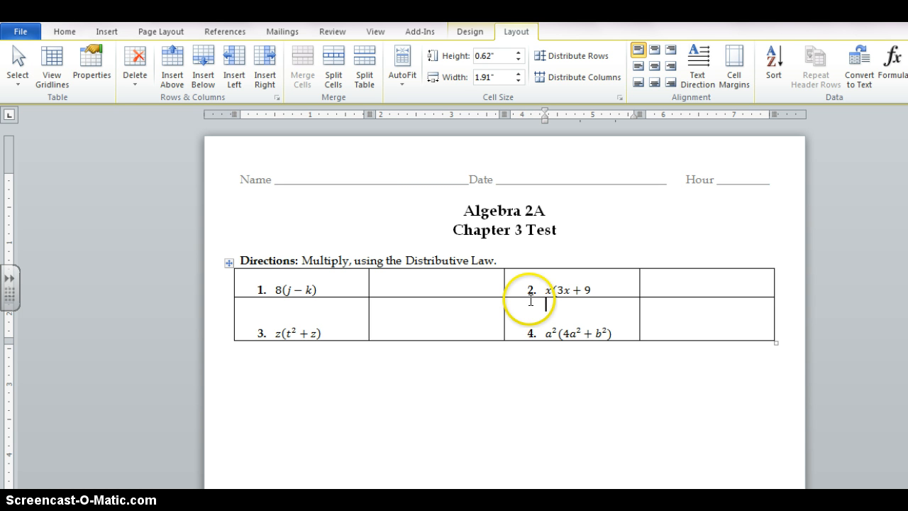
# Step: Remove all borders from the entire problem table
pyautogui.click(229, 264)
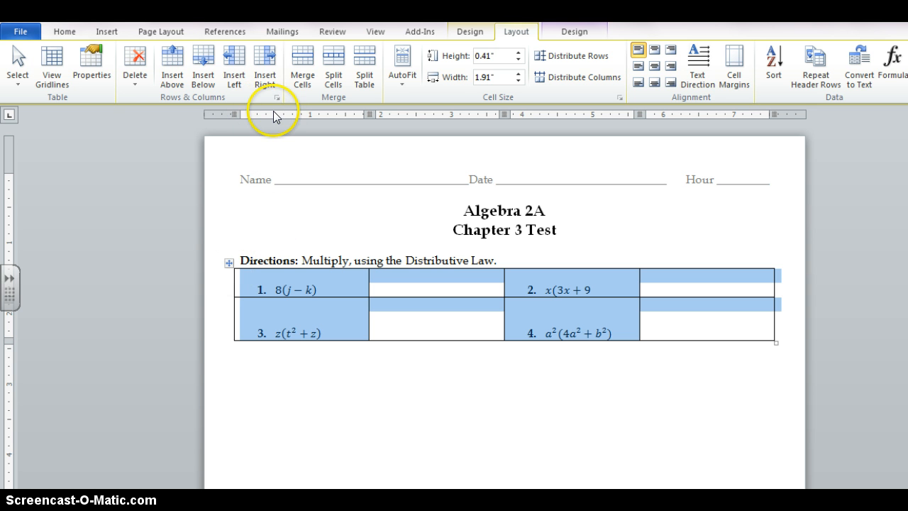
pyautogui.click(71, 32)
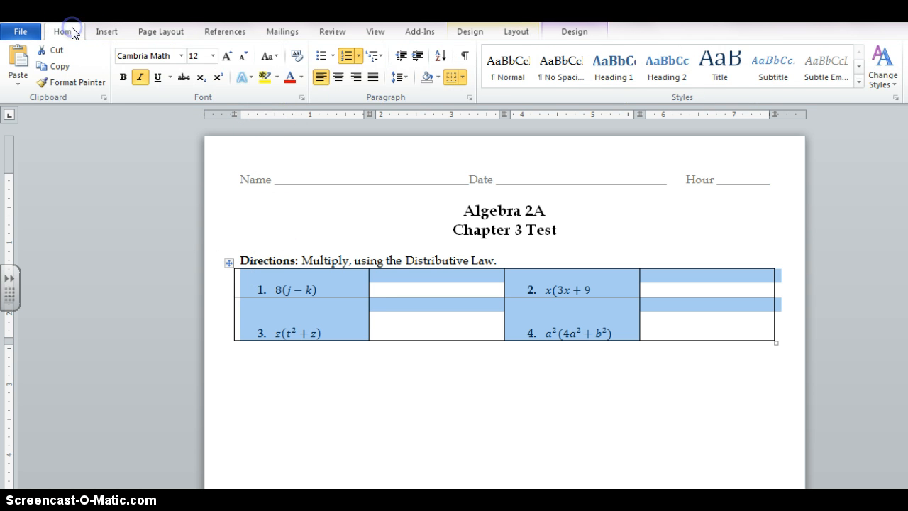
pyautogui.click(463, 77)
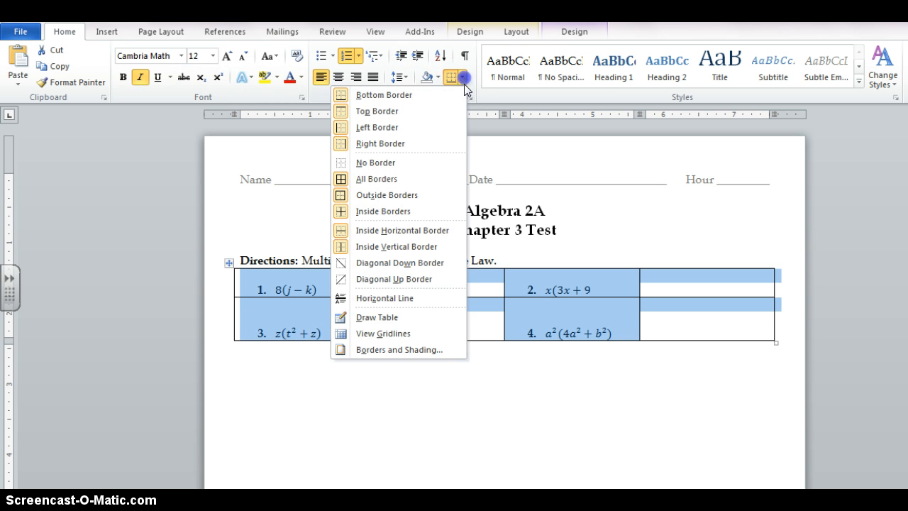
pyautogui.click(368, 165)
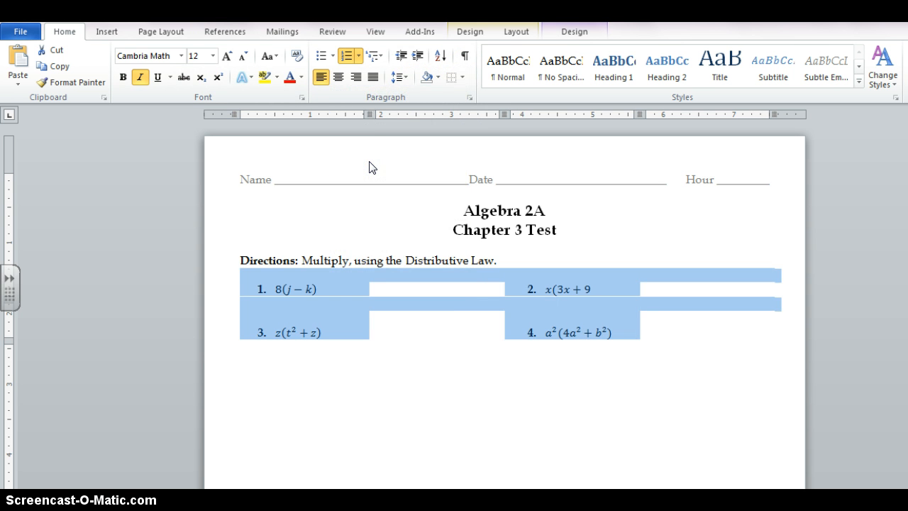
pyautogui.click(478, 355)
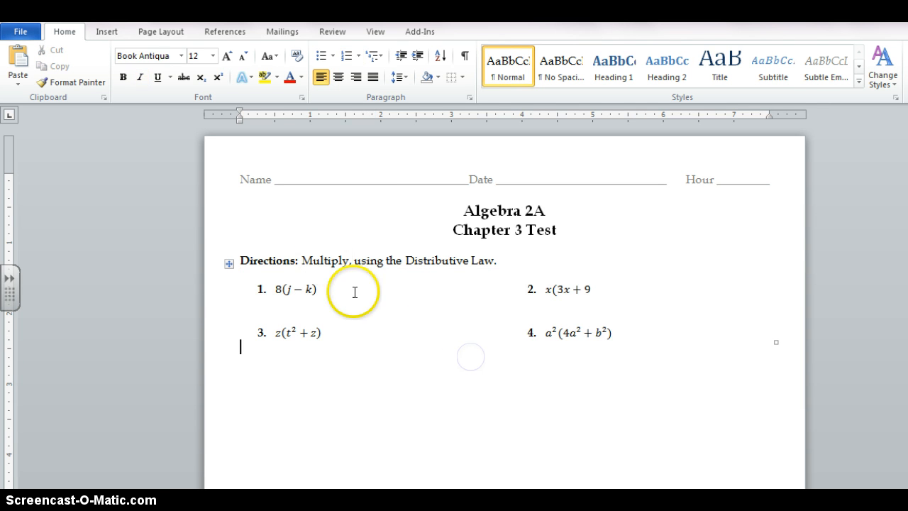
# Step: Apply a bottom border and an inside horizontal border to the answer cells beside problems 1 and 3
pyautogui.click(228, 262)
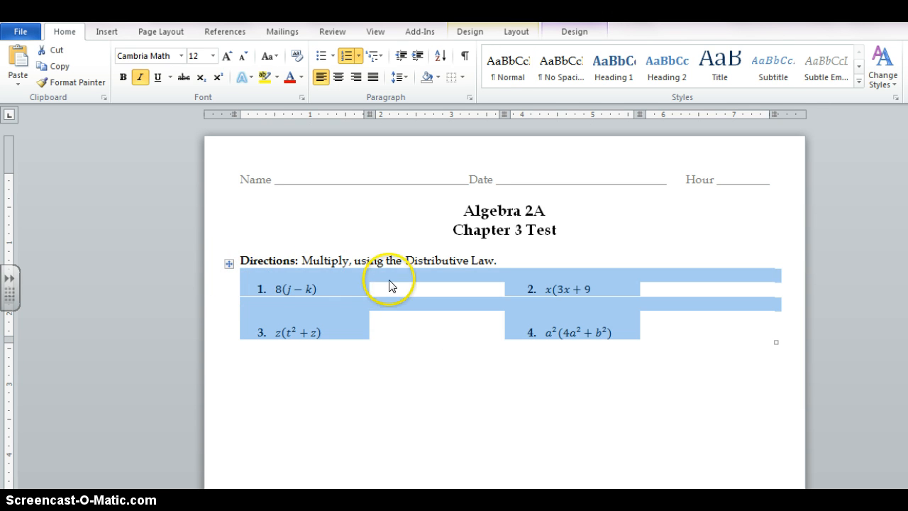
pyautogui.moveTo(379, 288); pyautogui.dragTo(416, 330)
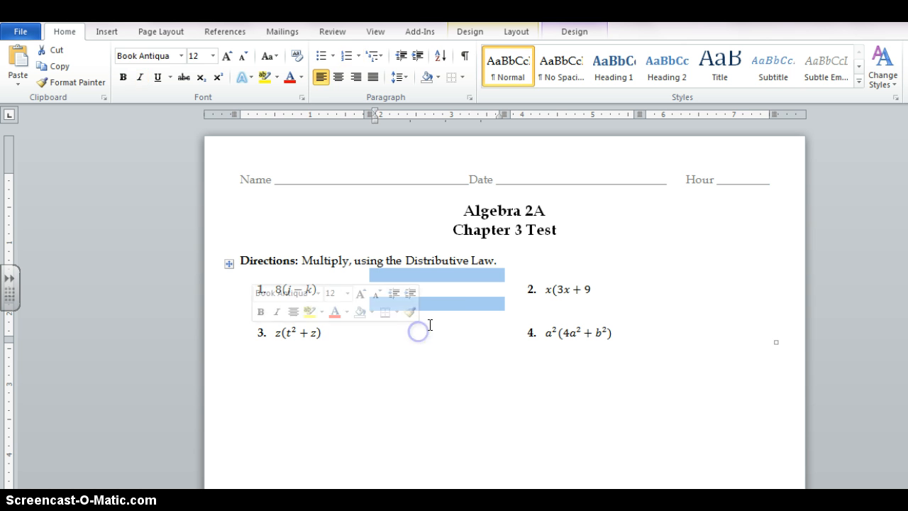
pyautogui.click(459, 77)
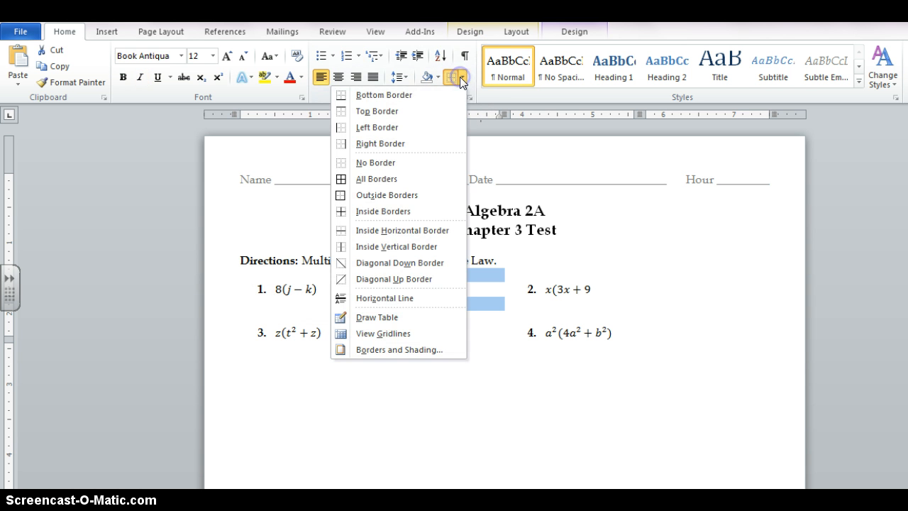
pyautogui.click(462, 77)
pyautogui.click(461, 76)
pyautogui.click(411, 230)
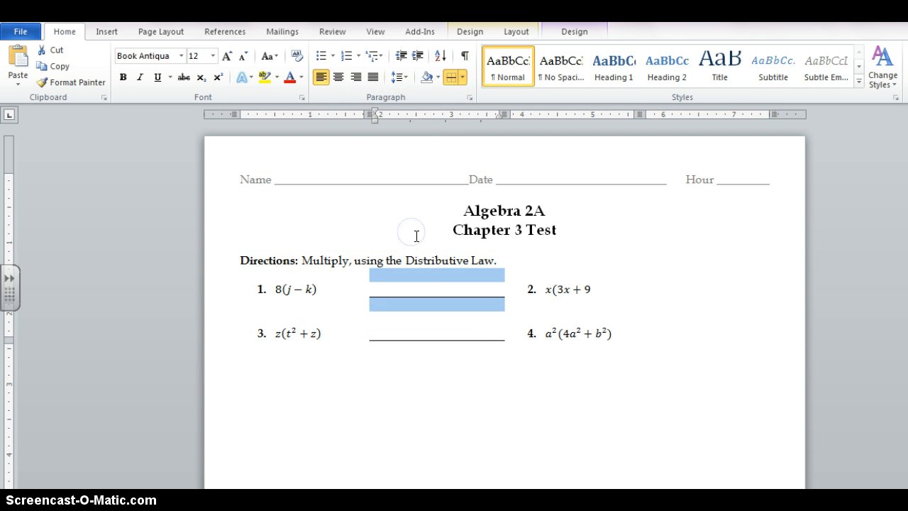
# Step: Apply an inside horizontal border and a bottom border to the answer cells beside problems 2 and 4
pyautogui.moveTo(583, 282); pyautogui.dragTo(694, 324)
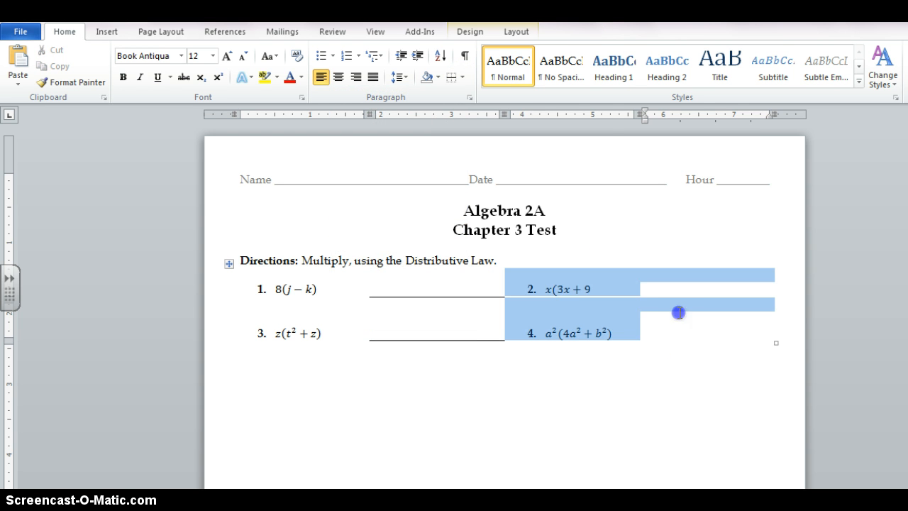
pyautogui.click(719, 287)
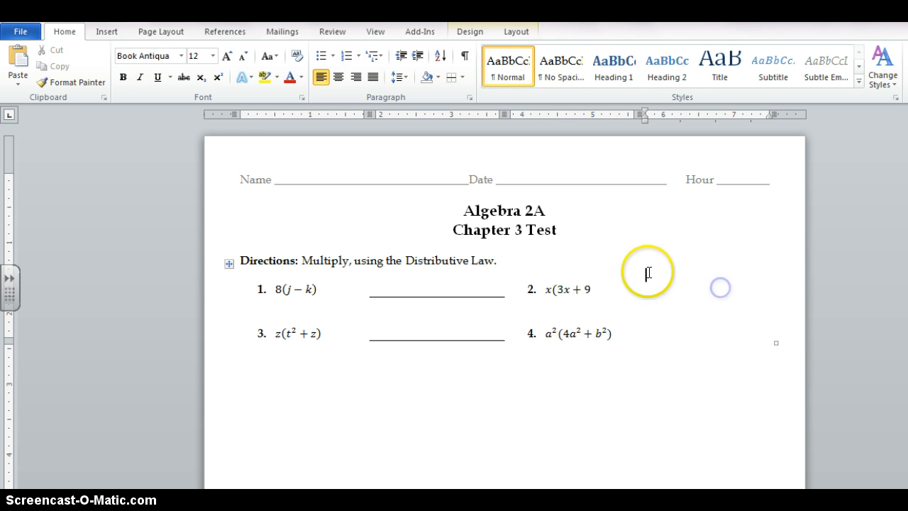
pyautogui.moveTo(647, 274); pyautogui.dragTo(699, 334)
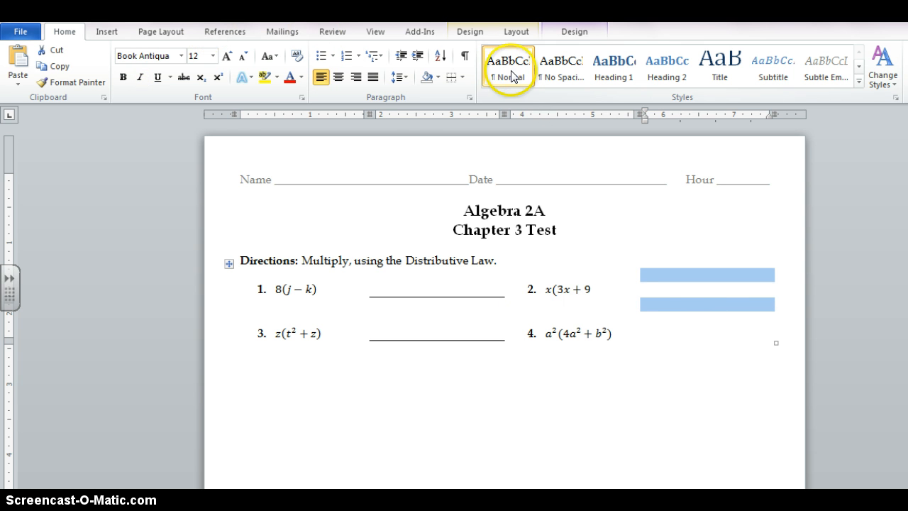
pyautogui.click(450, 77)
pyautogui.click(461, 78)
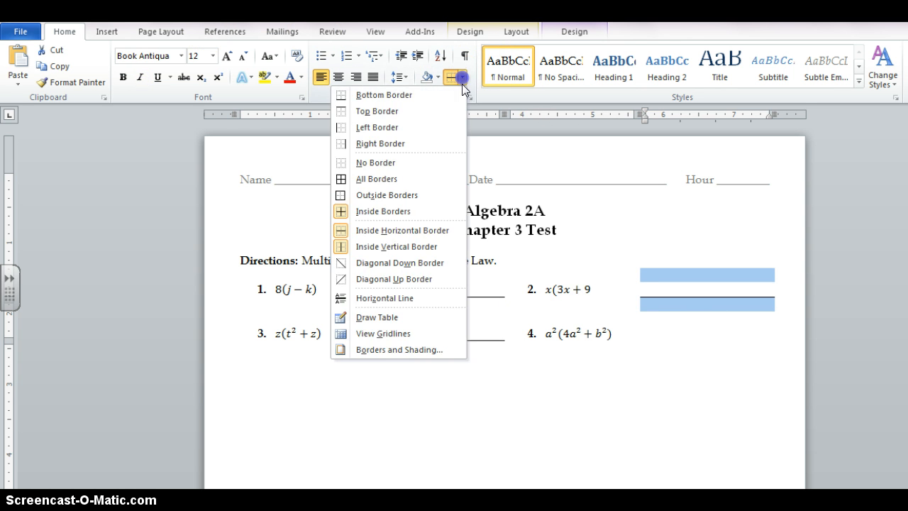
pyautogui.click(381, 94)
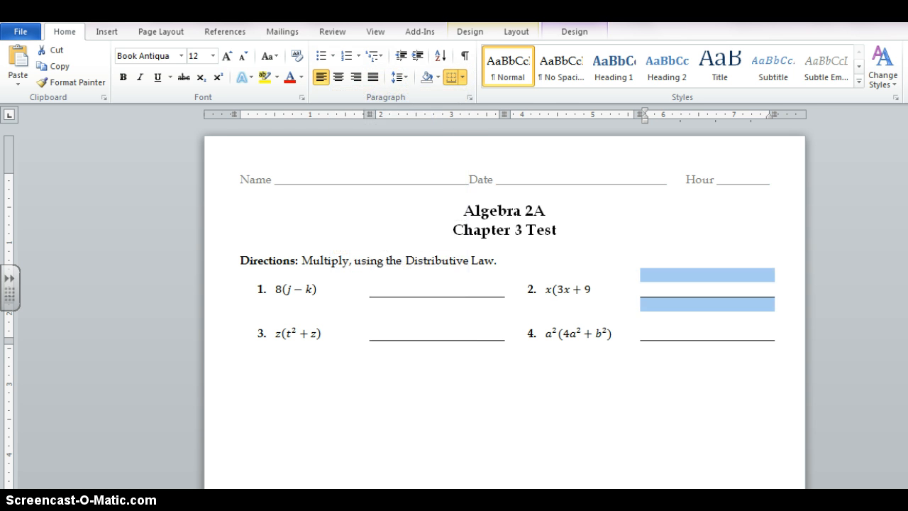
# Step: Insert a horizontal line below the problem table, followed by the directions "Find the area of the figure with the given dimensions."
pyautogui.click(237, 367)
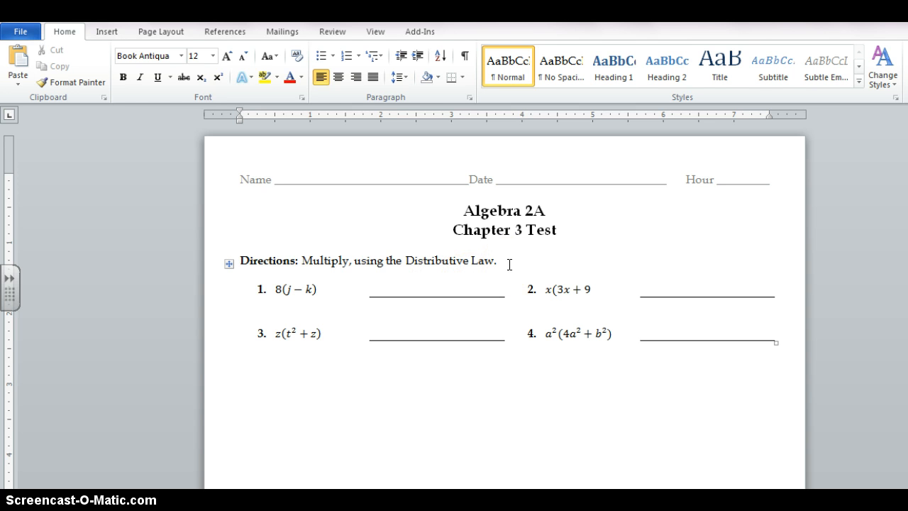
pyautogui.click(460, 282)
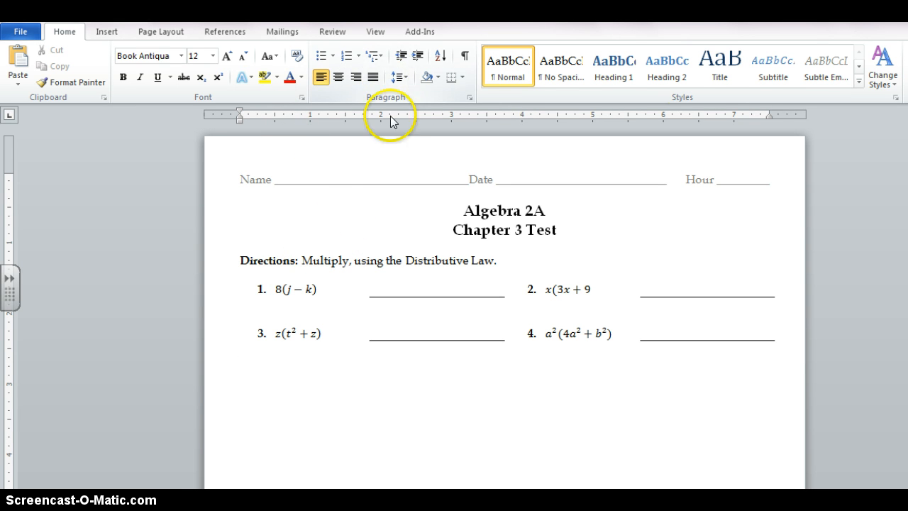
pyautogui.click(463, 77)
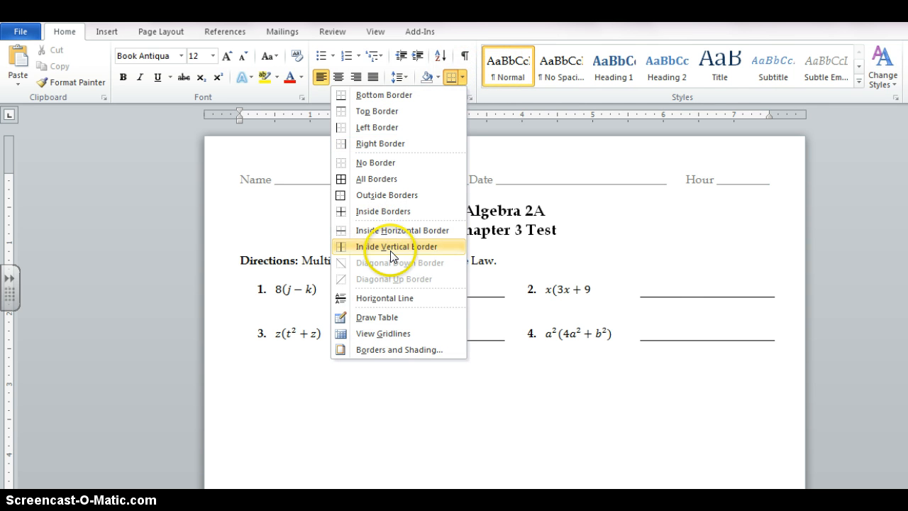
pyautogui.click(399, 299)
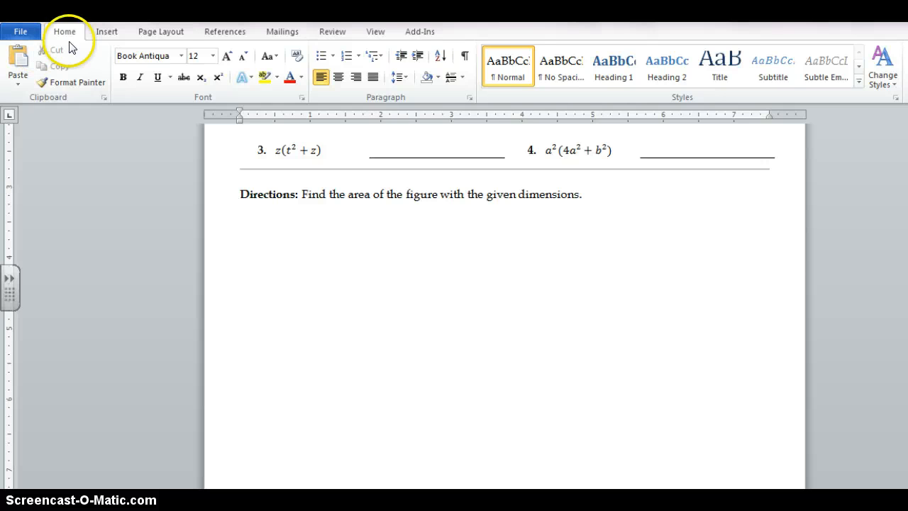
# Step: Insert a table with two columns and two rows below the area directions
pyautogui.click(106, 31)
pyautogui.click(115, 75)
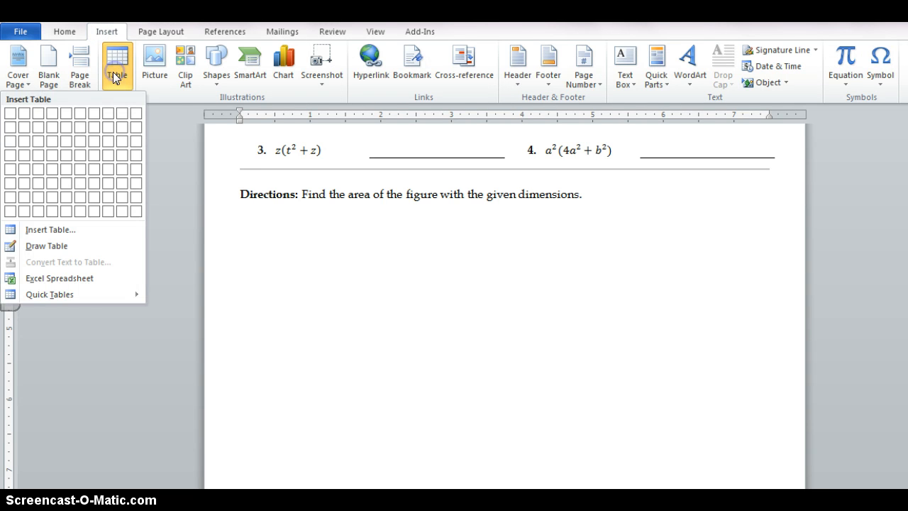
pyautogui.click(26, 129)
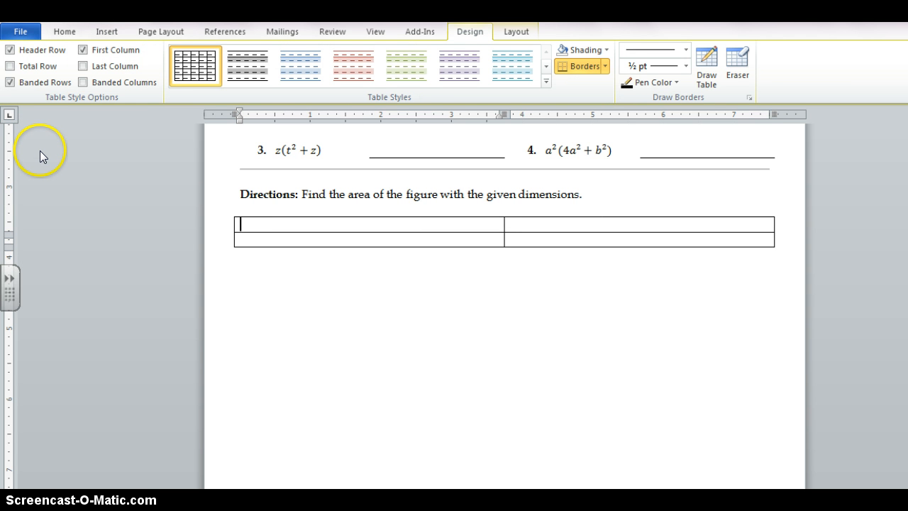
# Step: Number the four cells of the new table 5. through 8., going across each row
pyautogui.write('5.')
pyautogui.press('Tab')
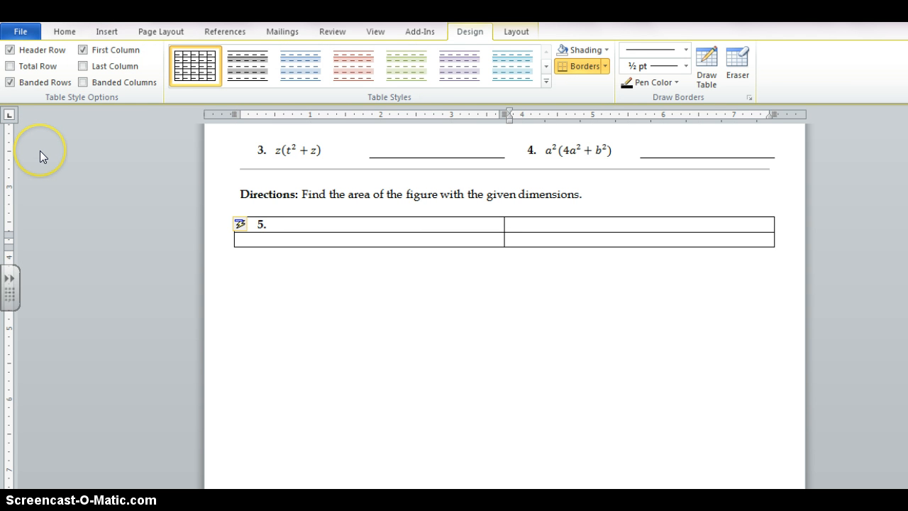
pyautogui.write('6.')
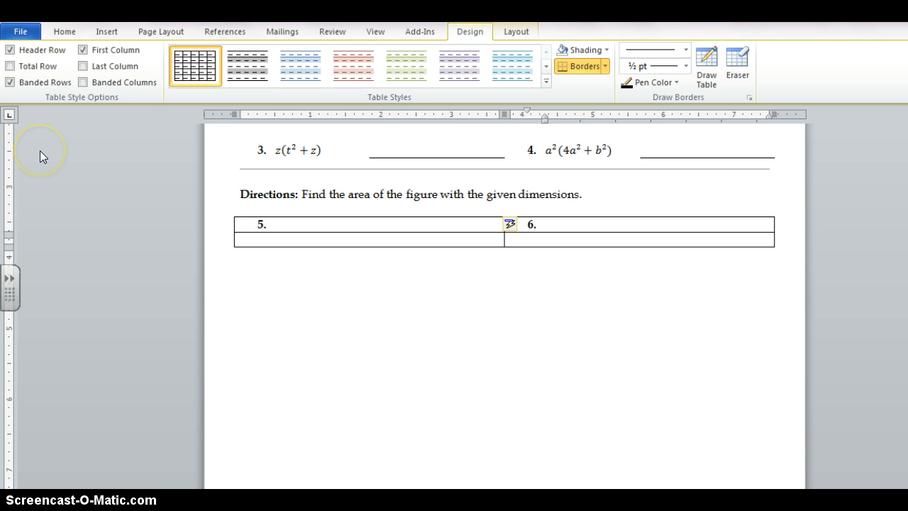
pyautogui.press('Tab')
pyautogui.write('7.')
pyautogui.press('Tab')
pyautogui.write('8')
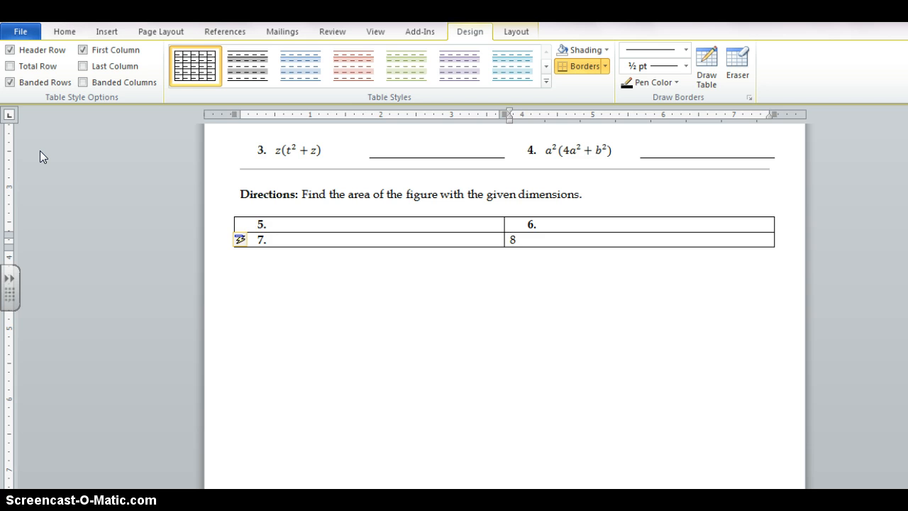
pyautogui.write('.')
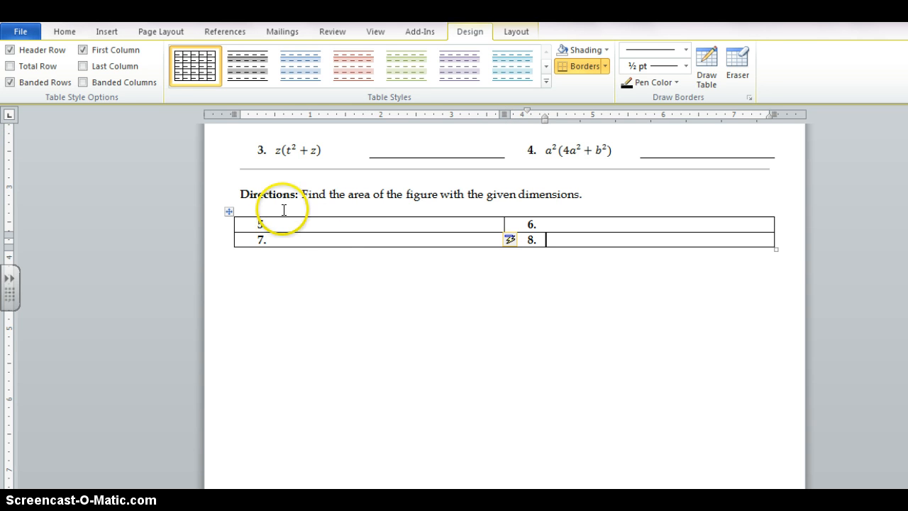
# Step: Increase the height of the row containing problems 5 and 6 to about 2 inches
pyautogui.click(289, 225)
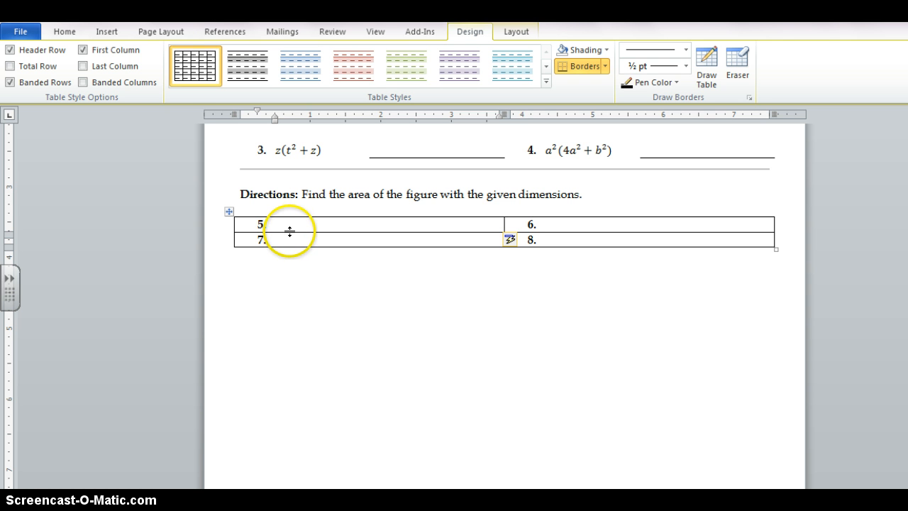
pyautogui.moveTo(290, 232); pyautogui.dragTo(310, 358)
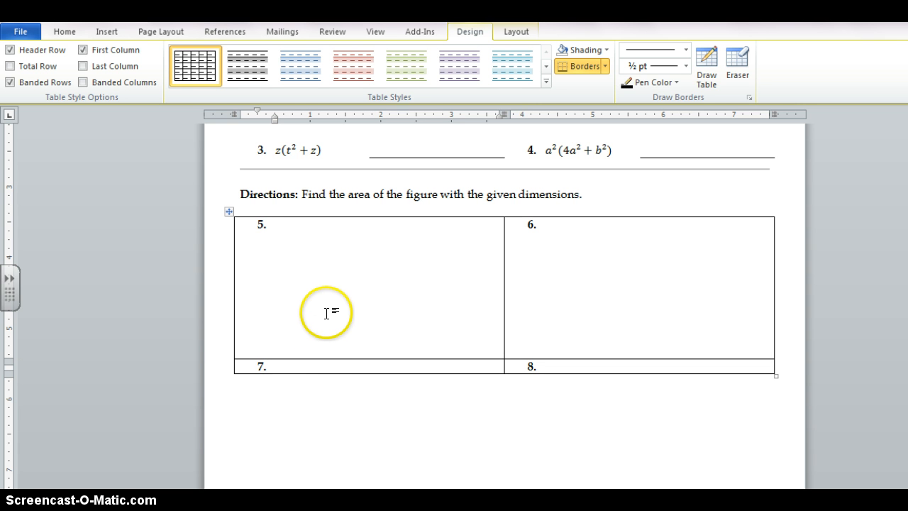
# Step: Draw a rectangle about 2.1 inches wide and 0.85 inch tall beside the number in problem 5's cell
pyautogui.click(107, 32)
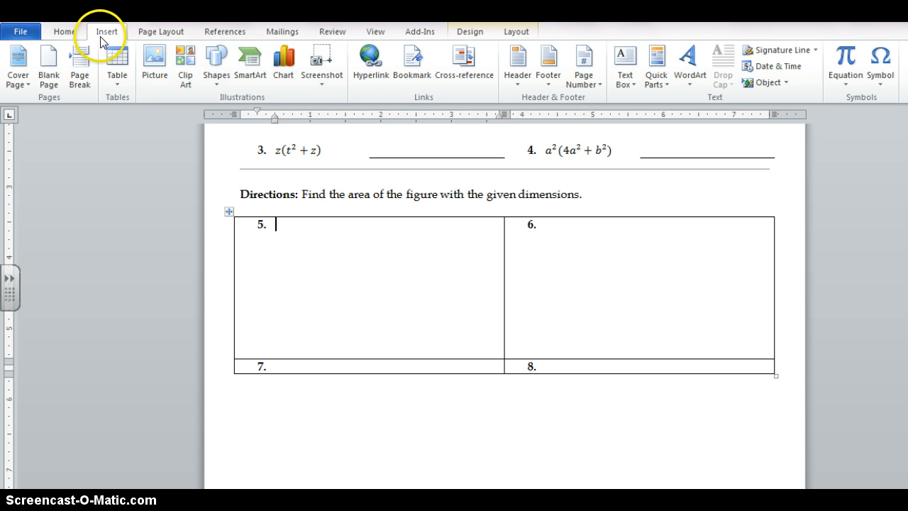
pyautogui.click(222, 84)
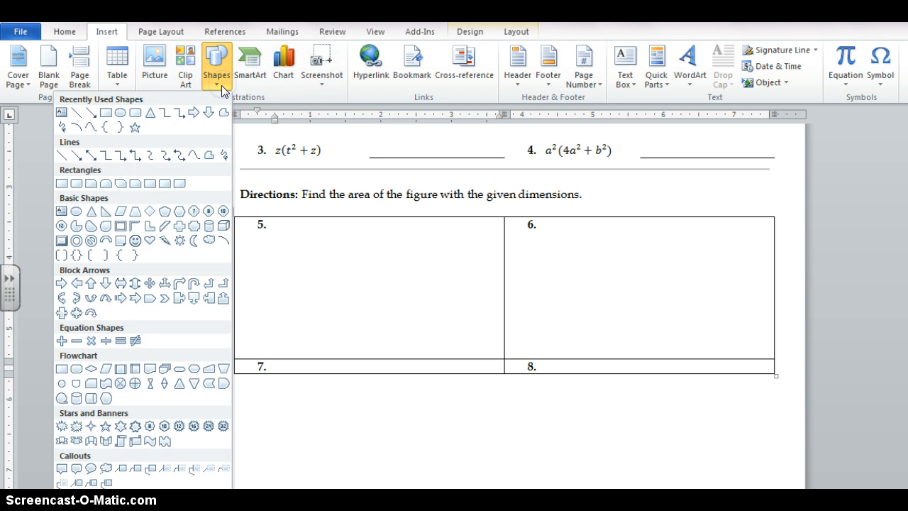
pyautogui.click(105, 113)
pyautogui.moveTo(280, 228)
pyautogui.mouseDown()
pyautogui.moveTo(421, 276)
pyautogui.moveTo(435, 284)
pyautogui.moveTo(428, 288)
pyautogui.mouseUp()
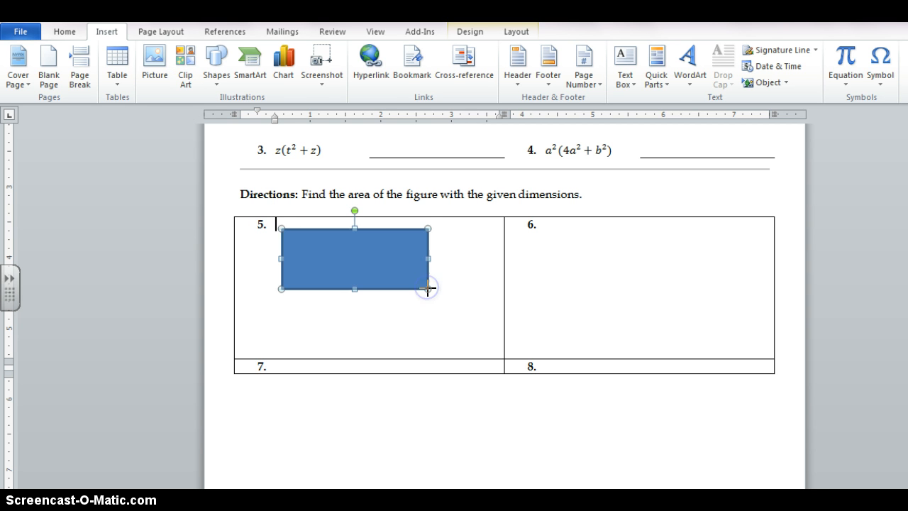
# Step: Open the fill color choices for the rectangle in problem 5's cell
pyautogui.click(315, 248)
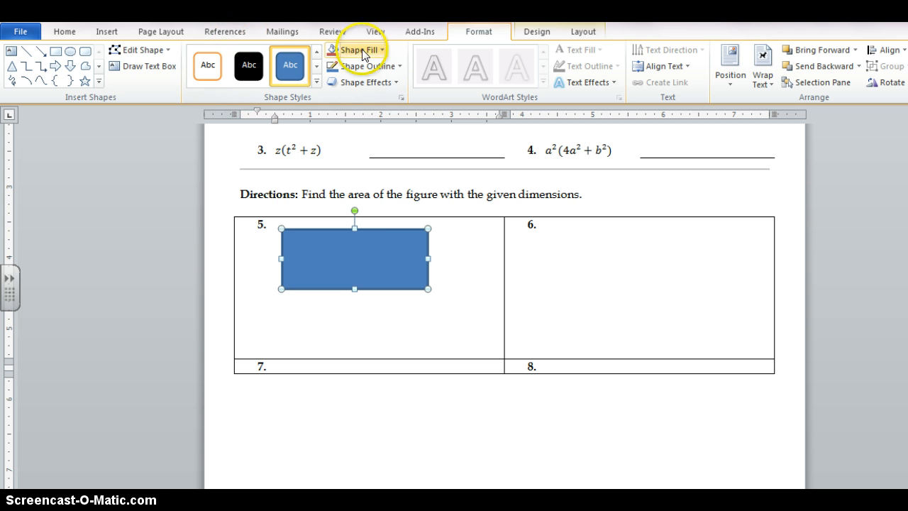
pyautogui.click(383, 51)
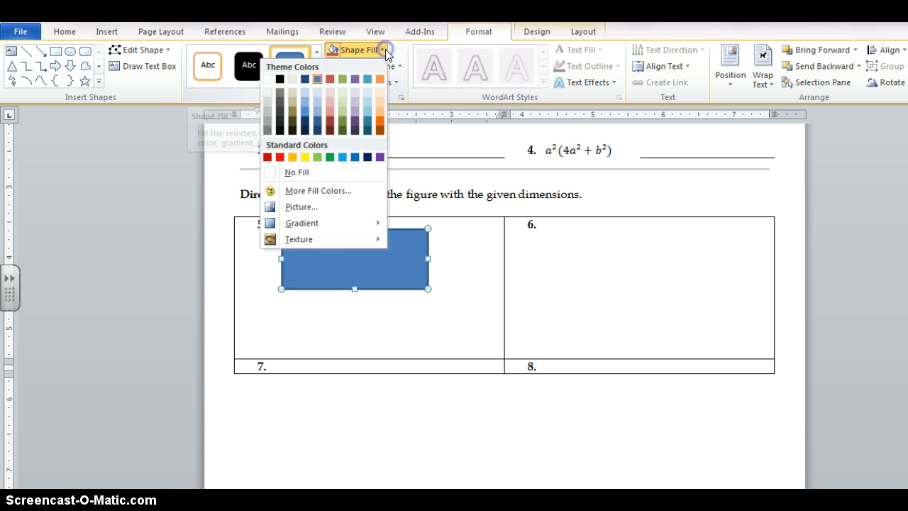